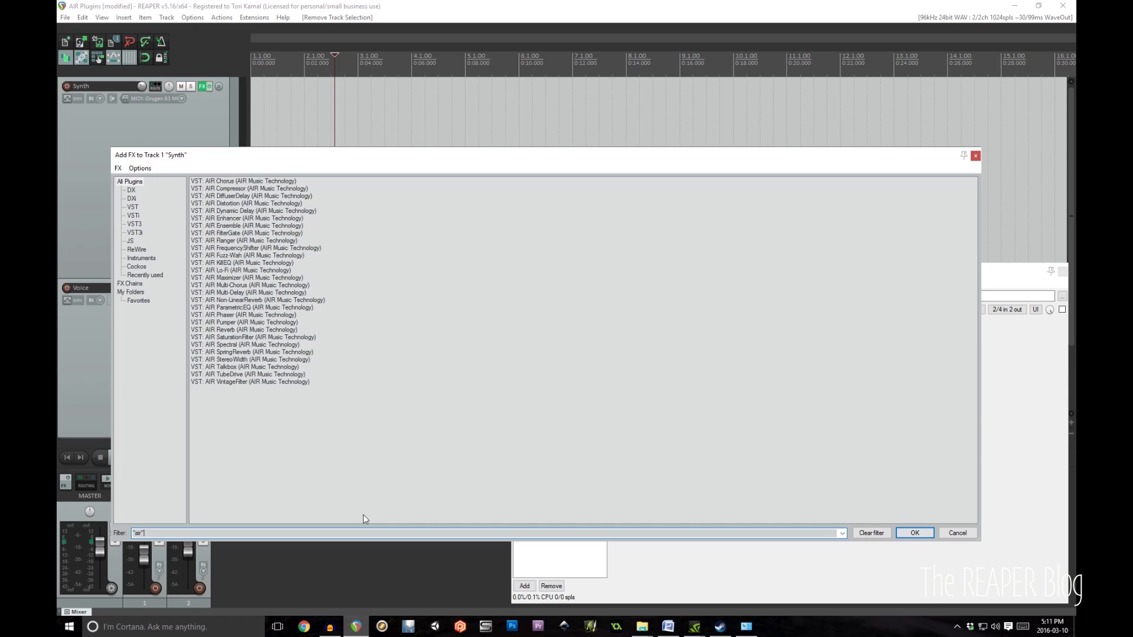
# Step: Close the plug-in browser without adding anything and reposition the Synth track's FX window
pyautogui.click(959, 533)
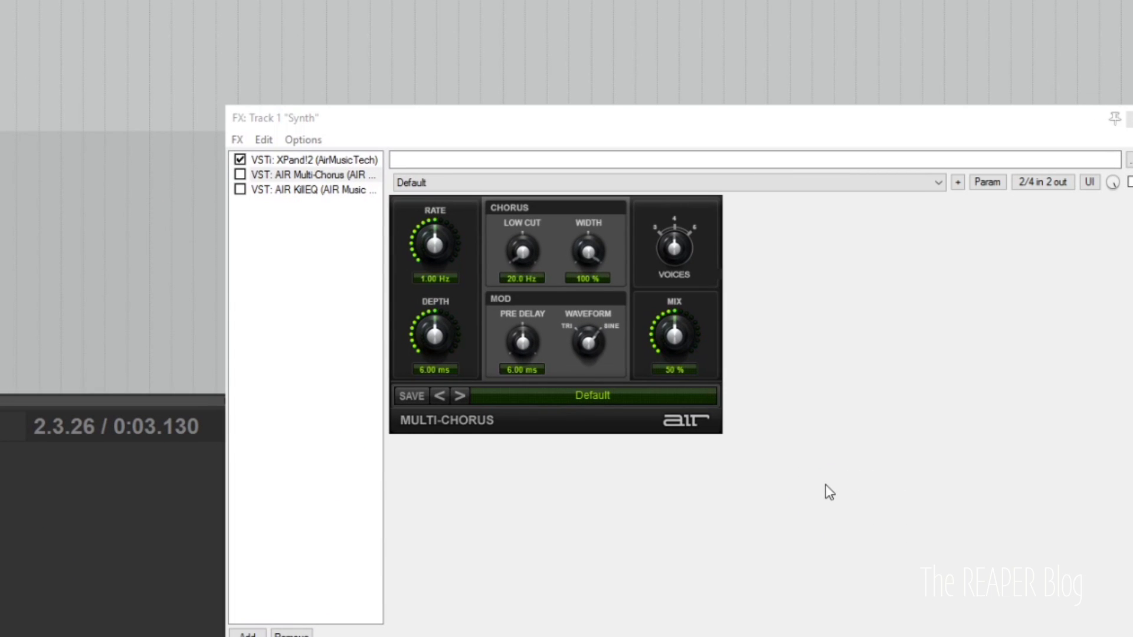
pyautogui.click(567, 121)
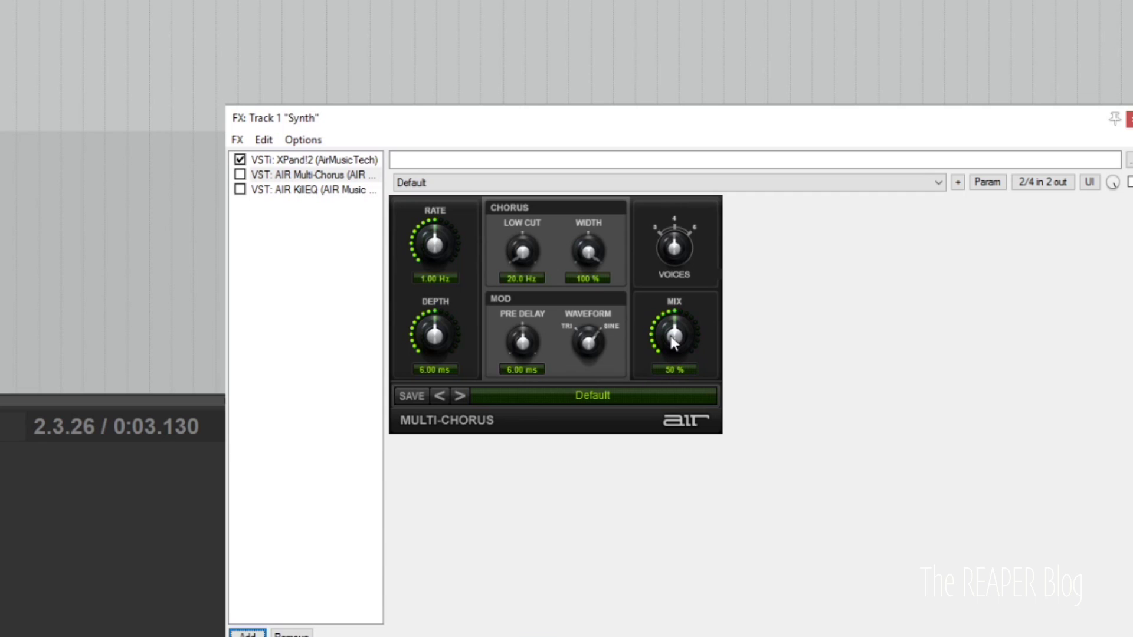
pyautogui.moveTo(626, 128); pyautogui.dragTo(732, 165)
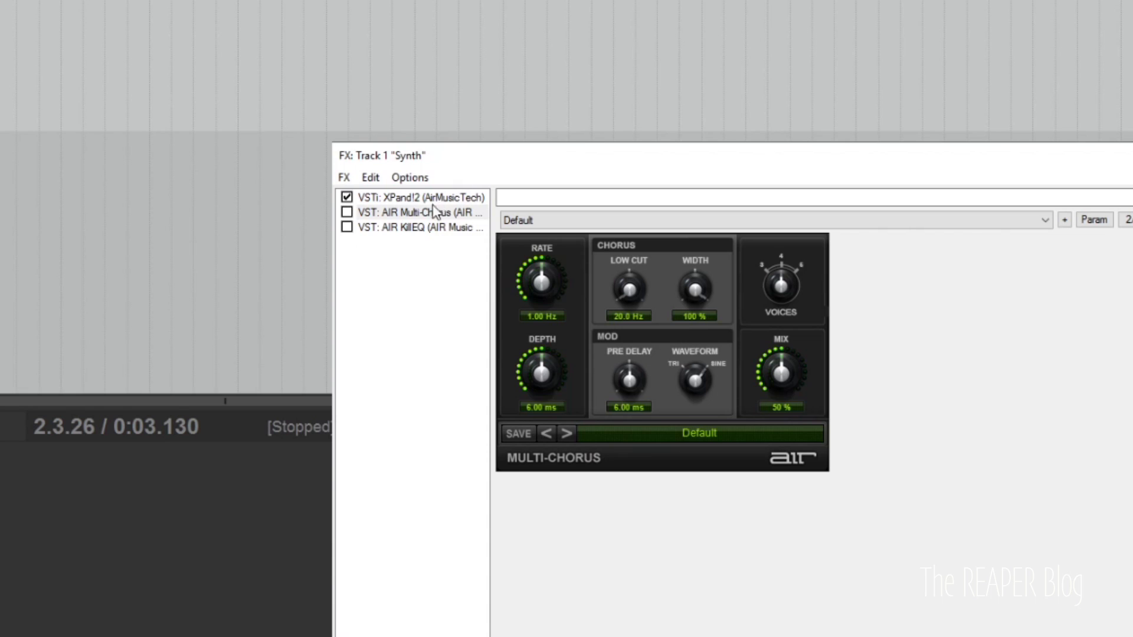
# Step: Enable AIR Multi-Chorus on the Synth track and step through its presets up to 08 Wet Chorus, returning to 01 Slow Mono
pyautogui.click(378, 213)
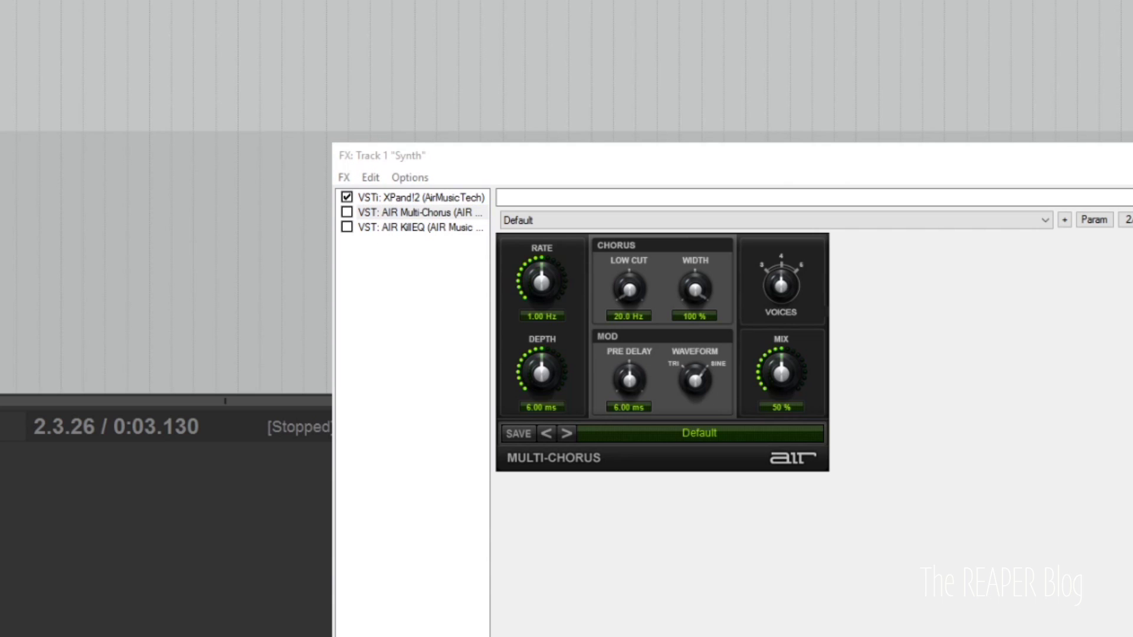
pyautogui.click(517, 479)
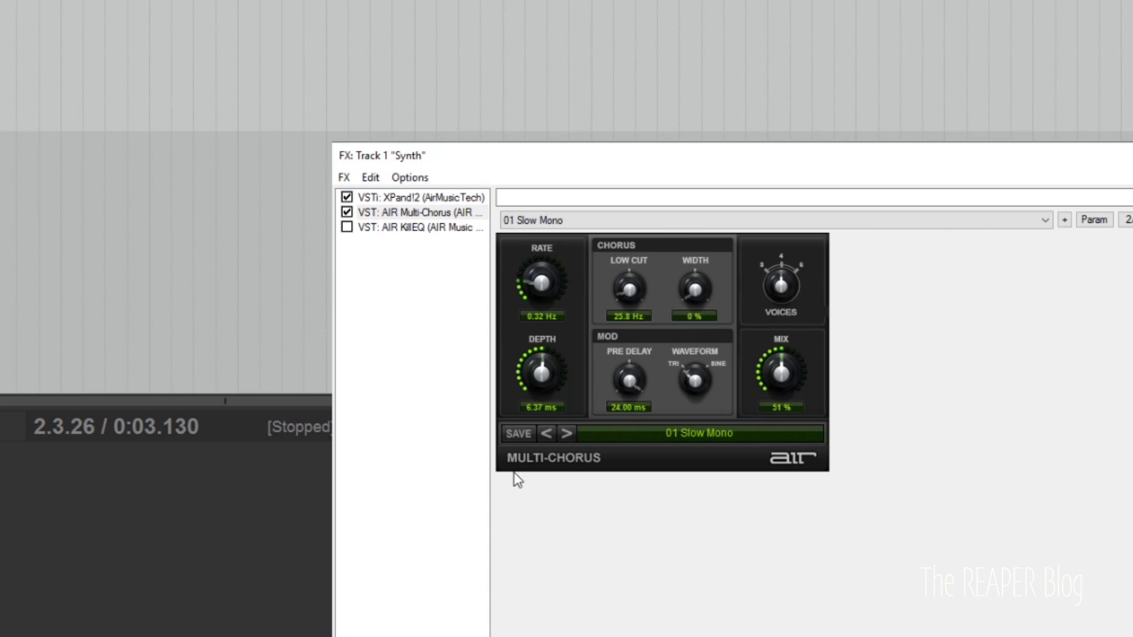
pyautogui.click(566, 435)
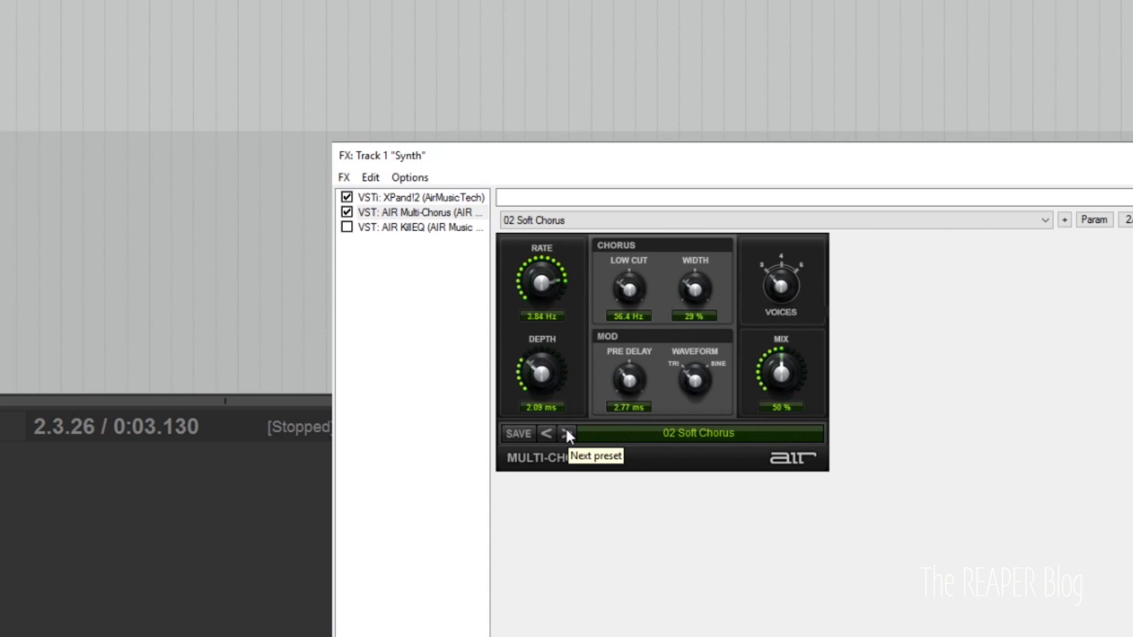
pyautogui.click(567, 434)
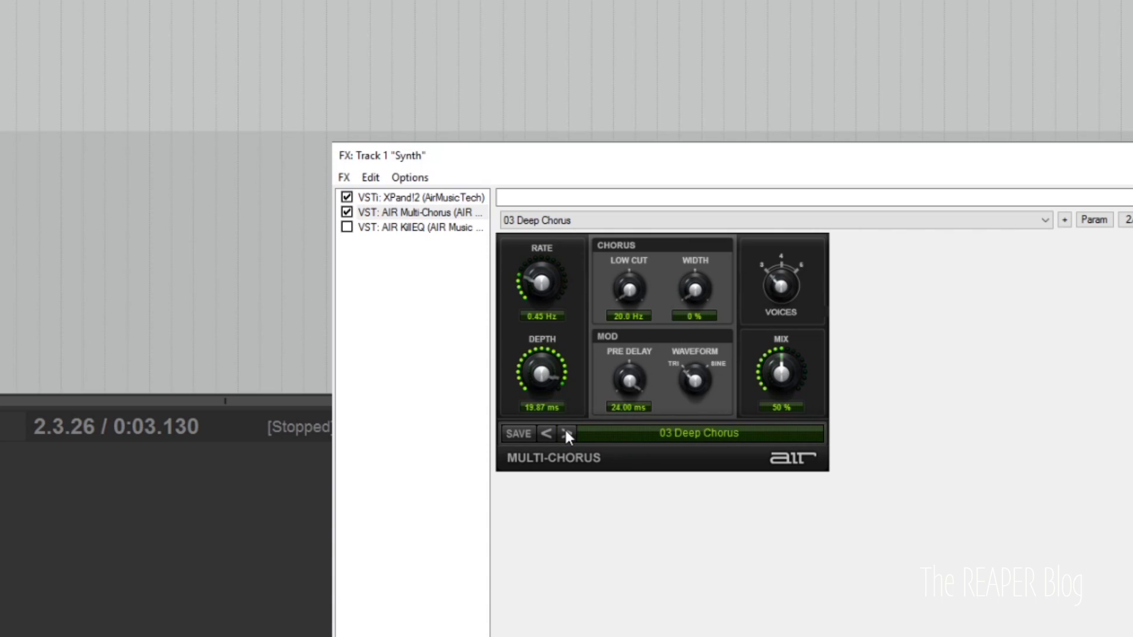
pyautogui.click(566, 433)
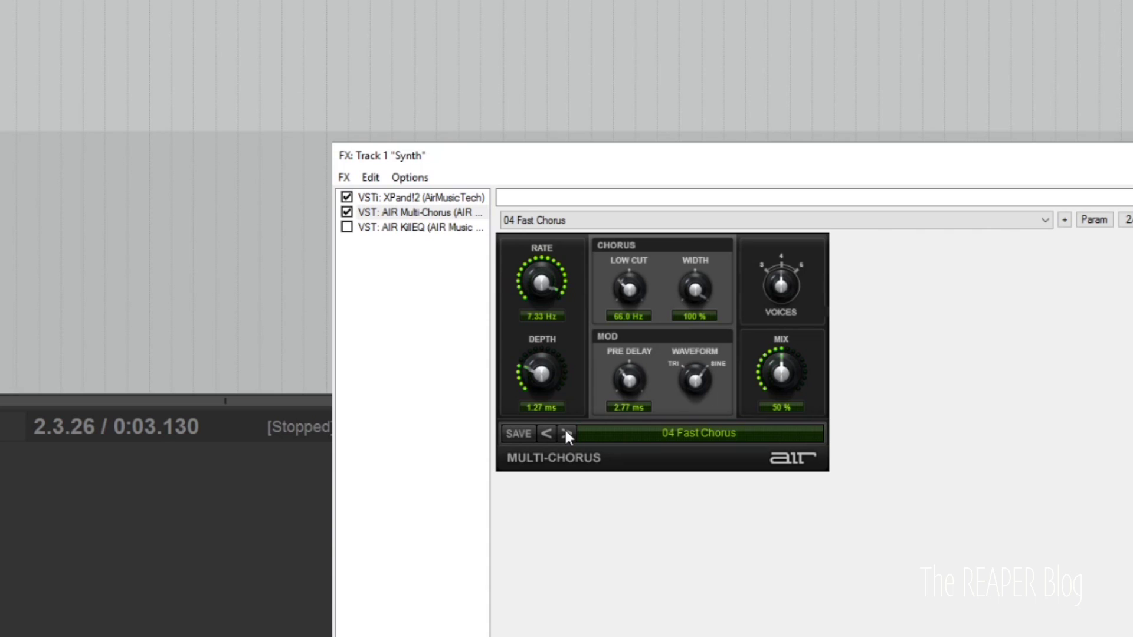
pyautogui.click(565, 434)
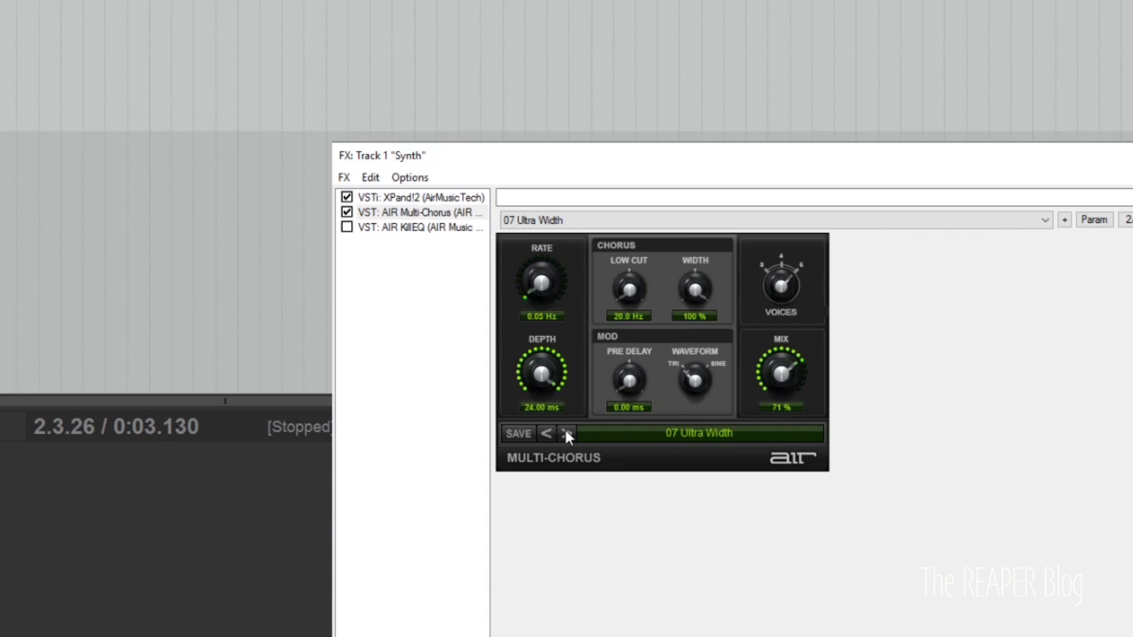
pyautogui.click(565, 432)
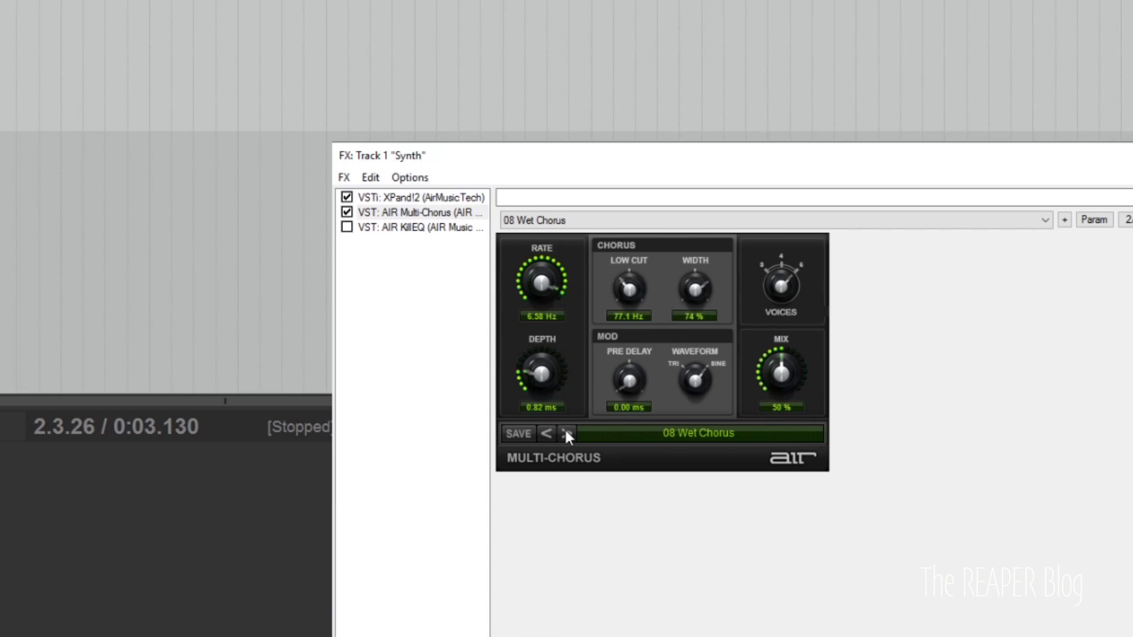
pyautogui.click(566, 432)
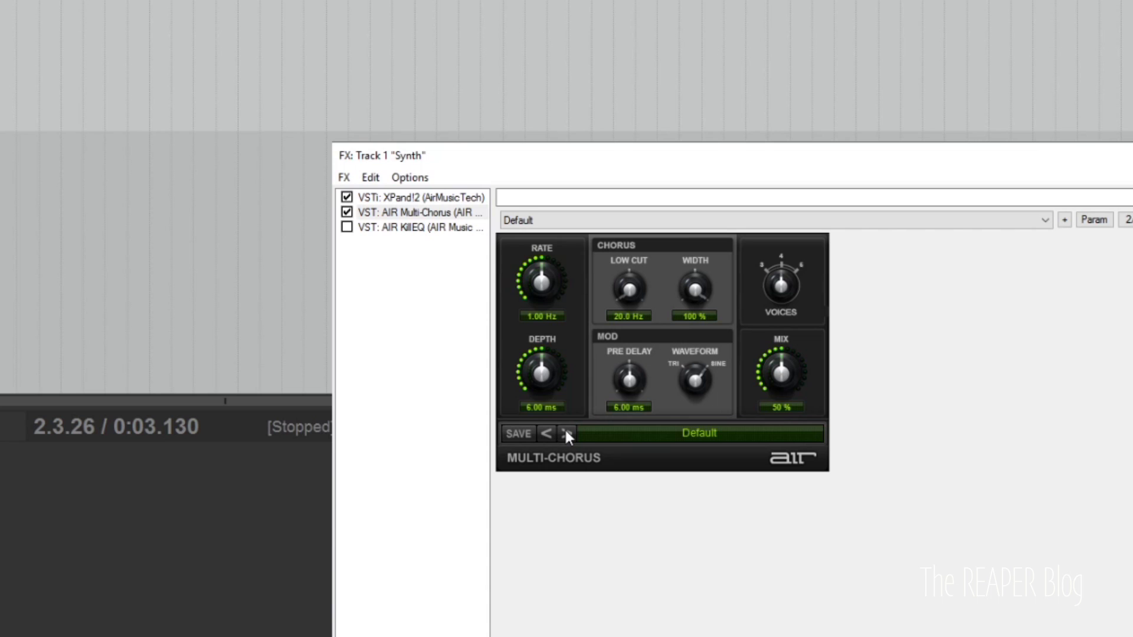
pyautogui.click(566, 434)
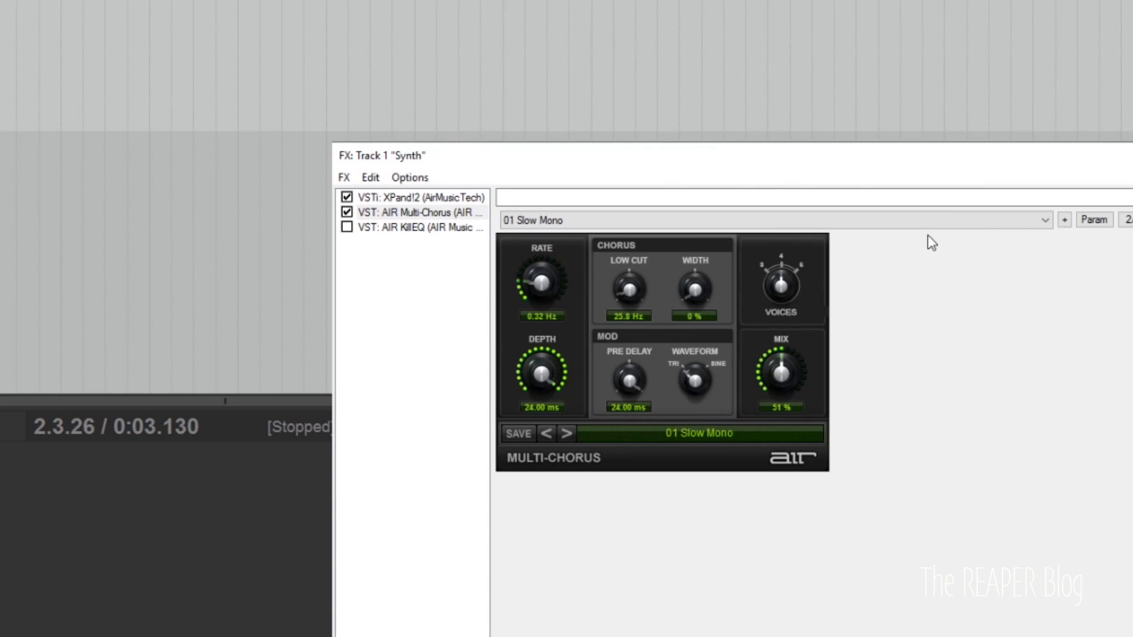
# Step: Bypass AIR Multi-Chorus on the Synth track, and enable and display AIR KillEQ
pyautogui.click(347, 213)
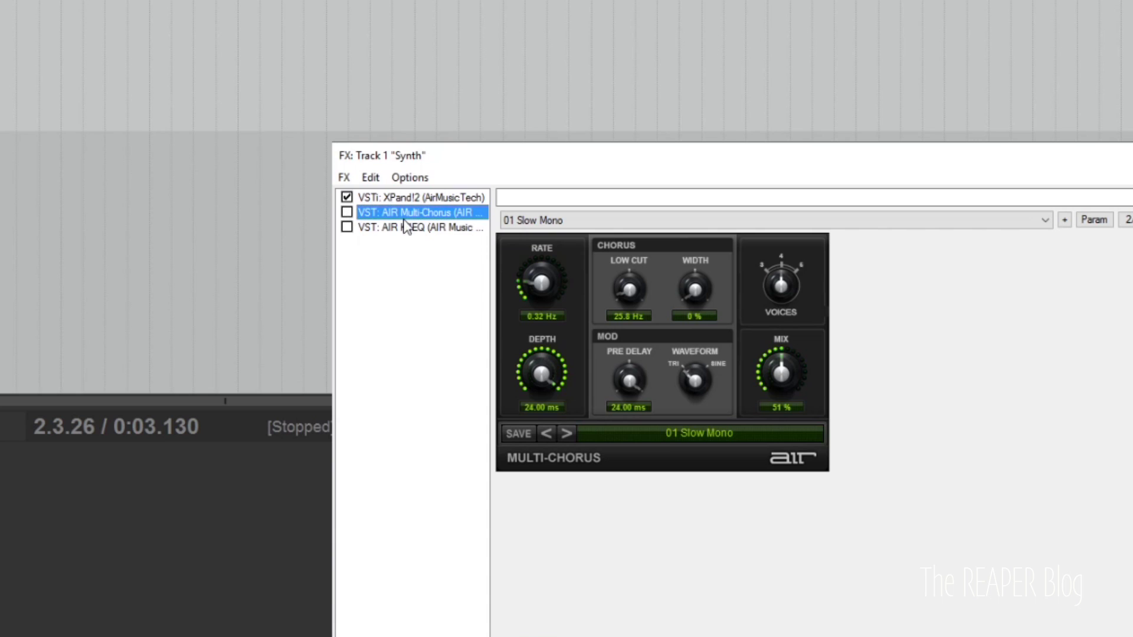
pyautogui.click(347, 228)
pyautogui.click(440, 228)
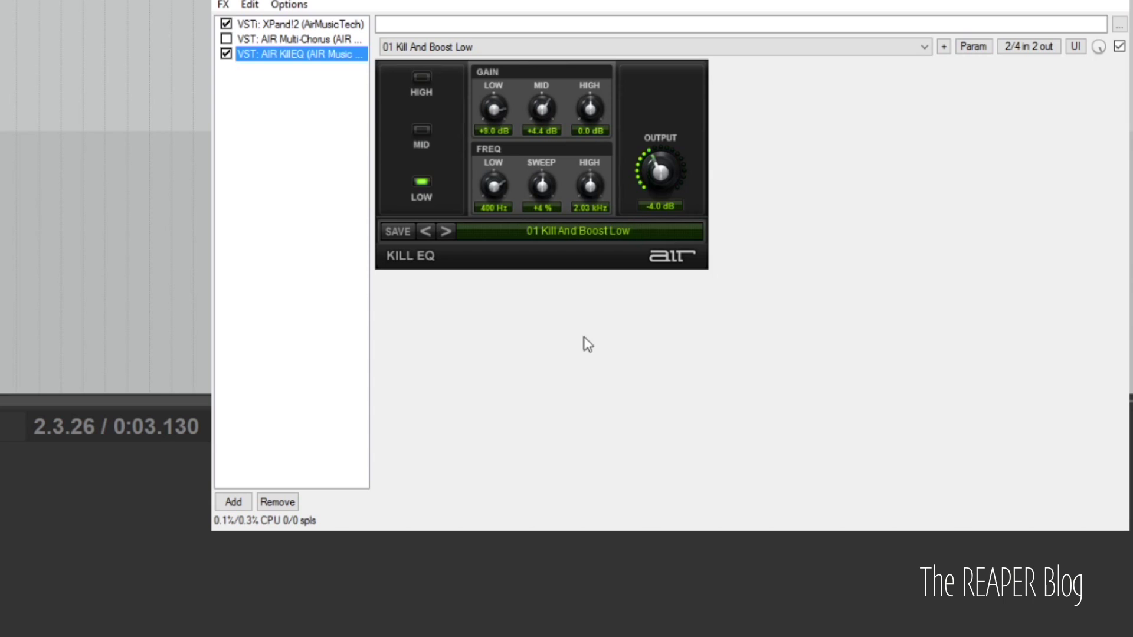
# Step: Browse the KillEQ presets, including 02 Kill And Boost High and 03 Boost Mids
pyautogui.click(446, 232)
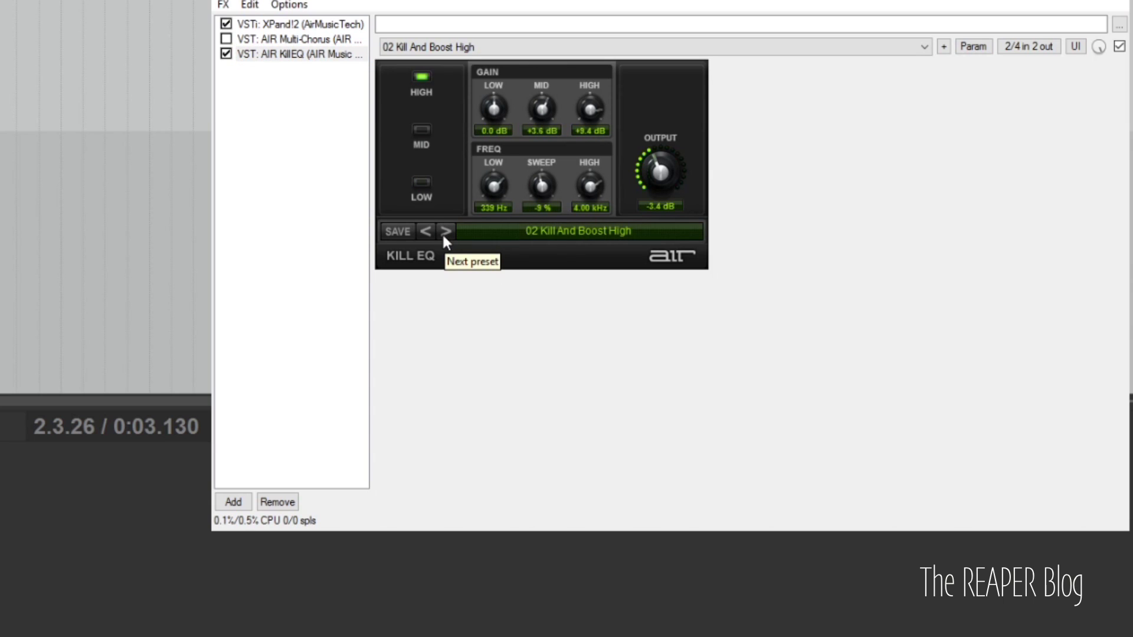
pyautogui.click(445, 231)
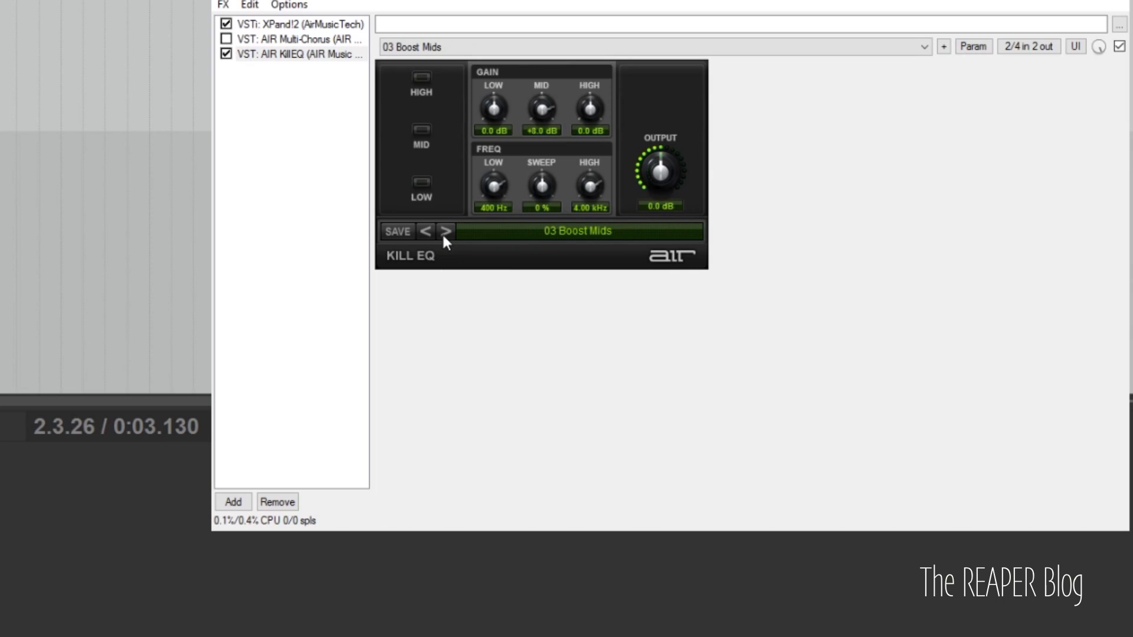
pyautogui.click(446, 231)
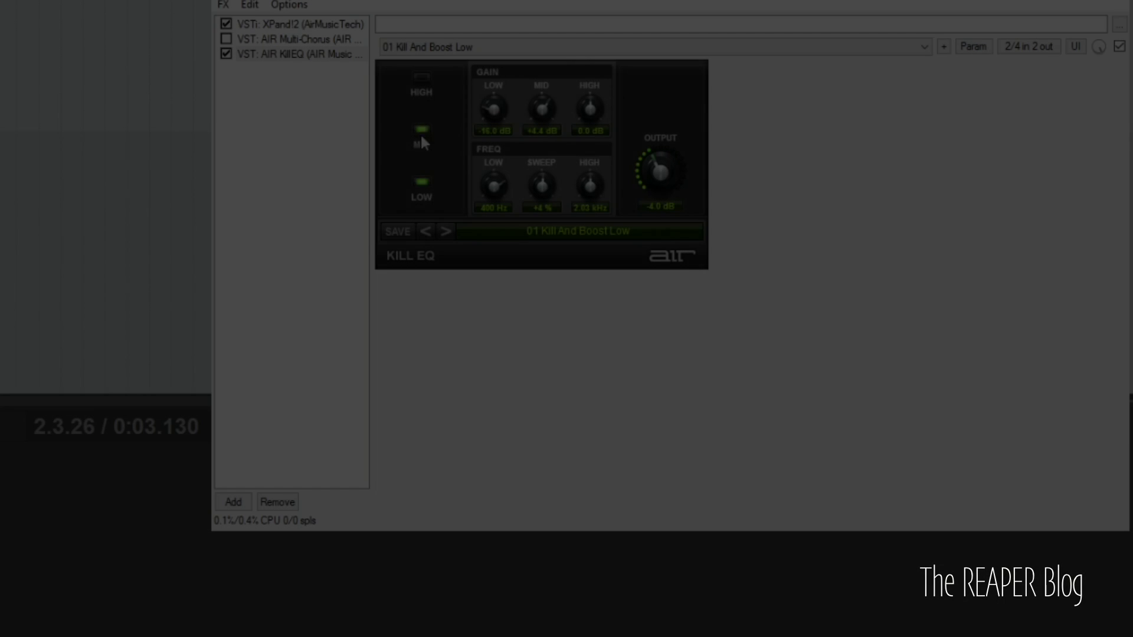
# Step: Turn off KillEQ's mid and low kill switches and set the low, mid and high gains to +2.8, -0.4 and +7.5 dB
pyautogui.click(422, 130)
pyautogui.click(421, 181)
pyautogui.moveTo(502, 100); pyautogui.dragTo(502, 18)
pyautogui.moveTo(497, 104); pyautogui.dragTo(479, 124)
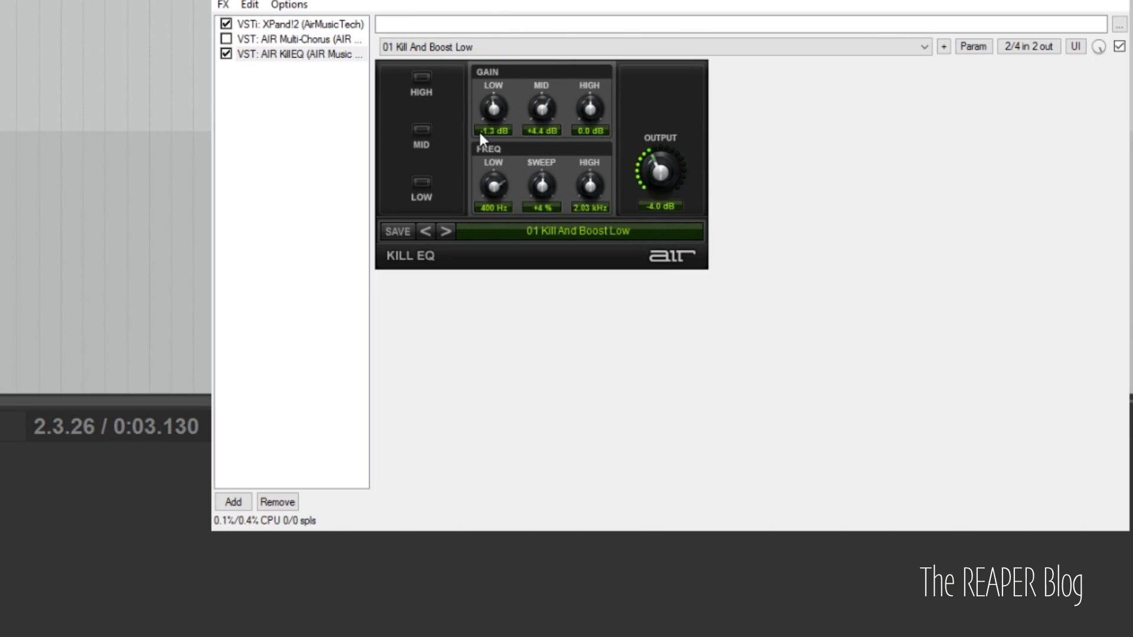
pyautogui.moveTo(546, 109); pyautogui.dragTo(528, 60)
pyautogui.moveTo(591, 110); pyautogui.dragTo(572, 69)
# Step: Set KillEQ's low frequency to 165 Hz, sweep to -43 % and high frequency to 1.15 kHz, and bypass the plug-in
pyautogui.moveTo(491, 203); pyautogui.dragTo(507, 241)
pyautogui.moveTo(545, 197); pyautogui.dragTo(541, 255)
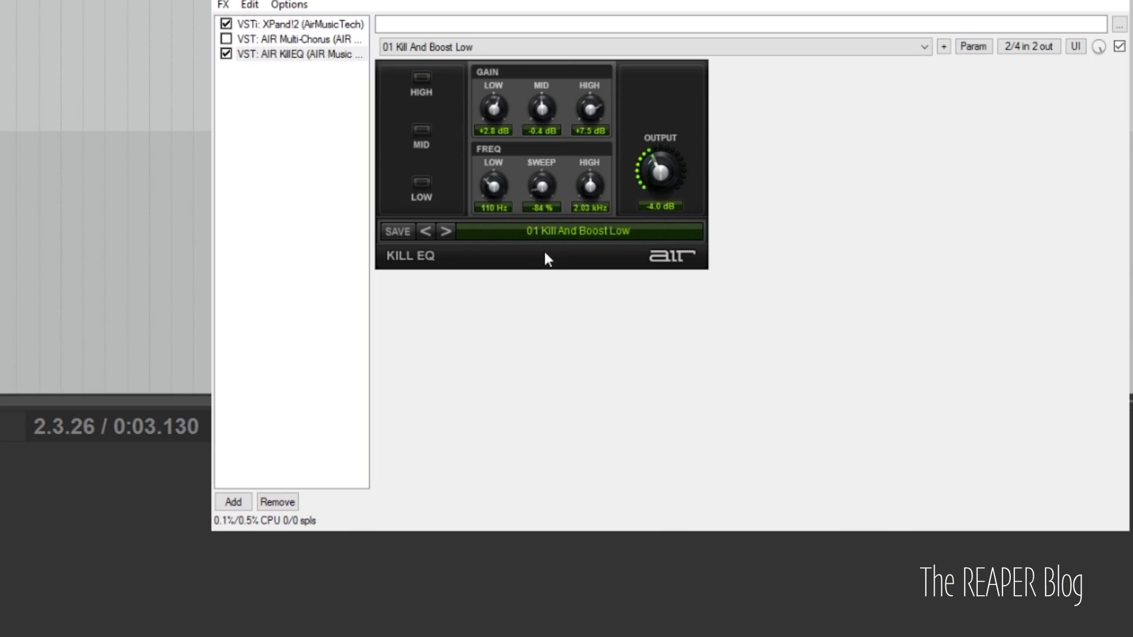
pyautogui.moveTo(496, 180); pyautogui.dragTo(584, 168)
pyautogui.moveTo(611, 245); pyautogui.dragTo(589, 231)
pyautogui.click(226, 53)
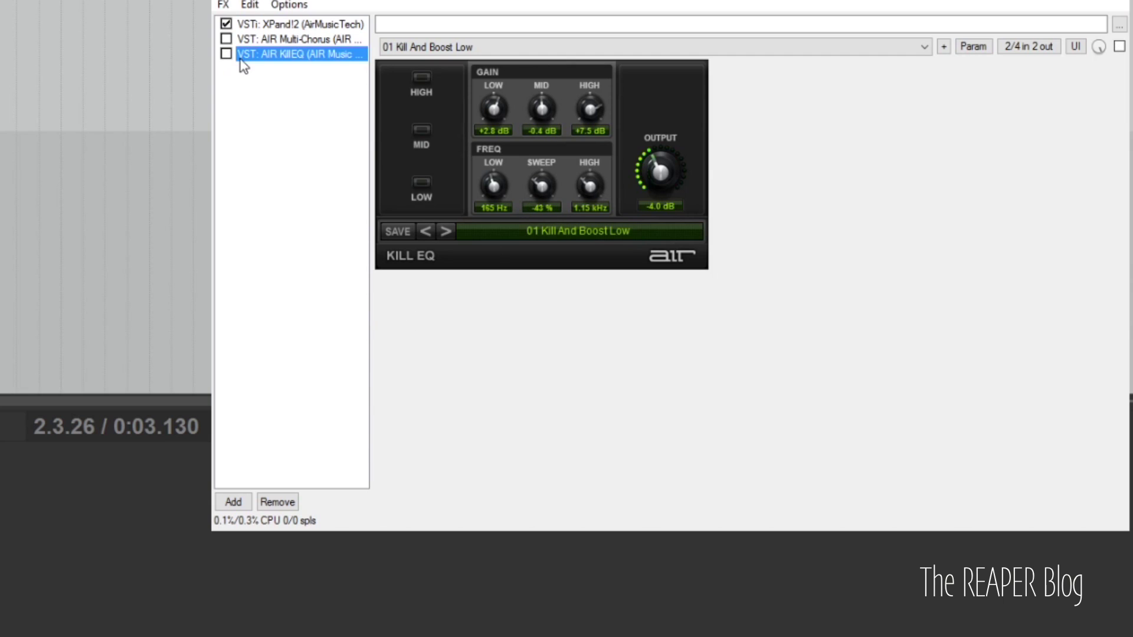
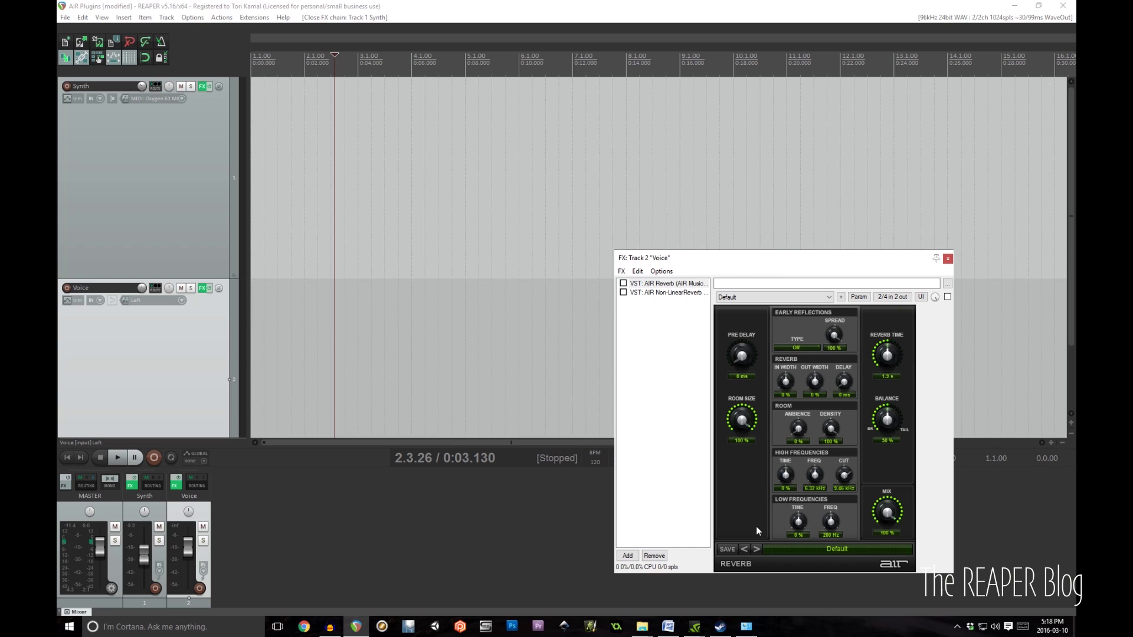
# Step: Arm the Voice track and record a short voice clip starting at 2.4.65, with its FX window moved clear of the clip
pyautogui.moveTo(704, 263); pyautogui.dragTo(621, 260)
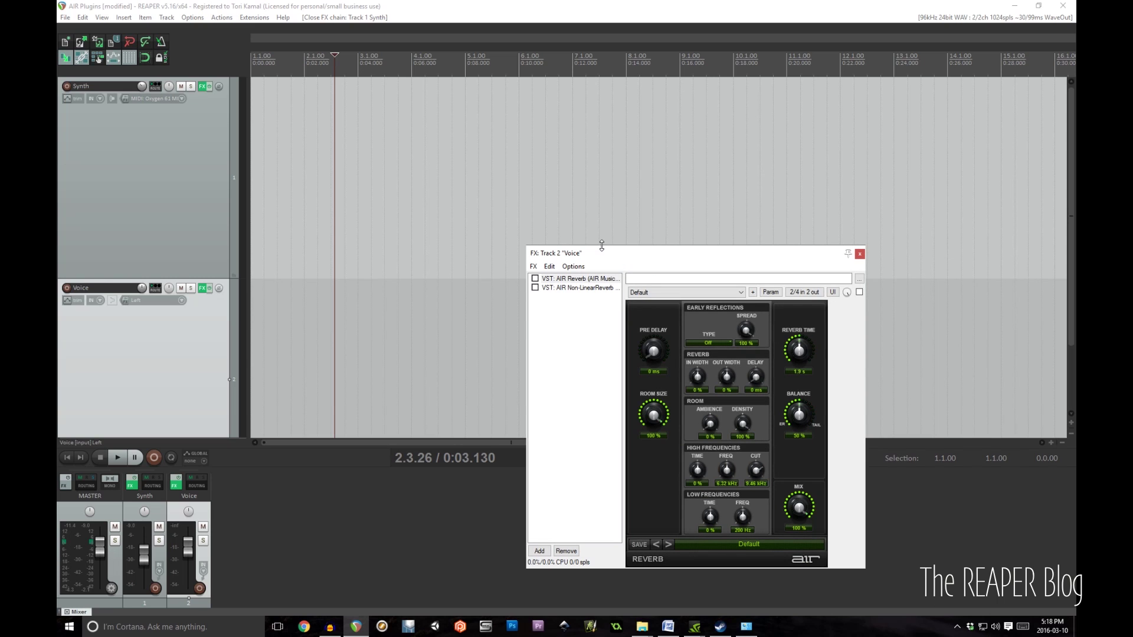
pyautogui.moveTo(649, 259); pyautogui.dragTo(698, 277)
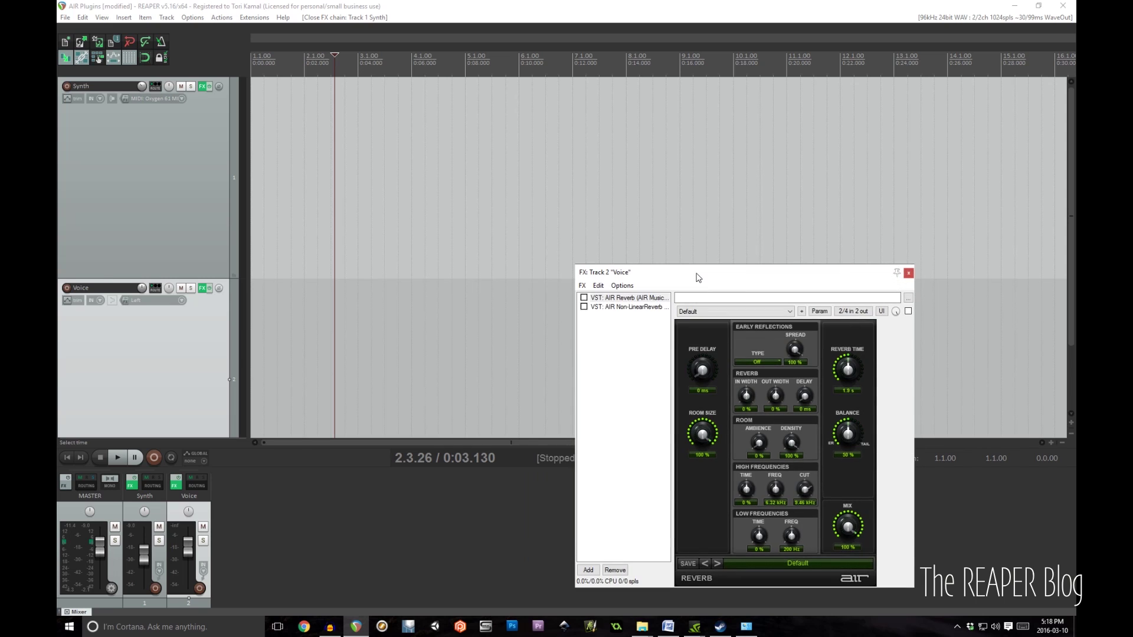
pyautogui.click(341, 334)
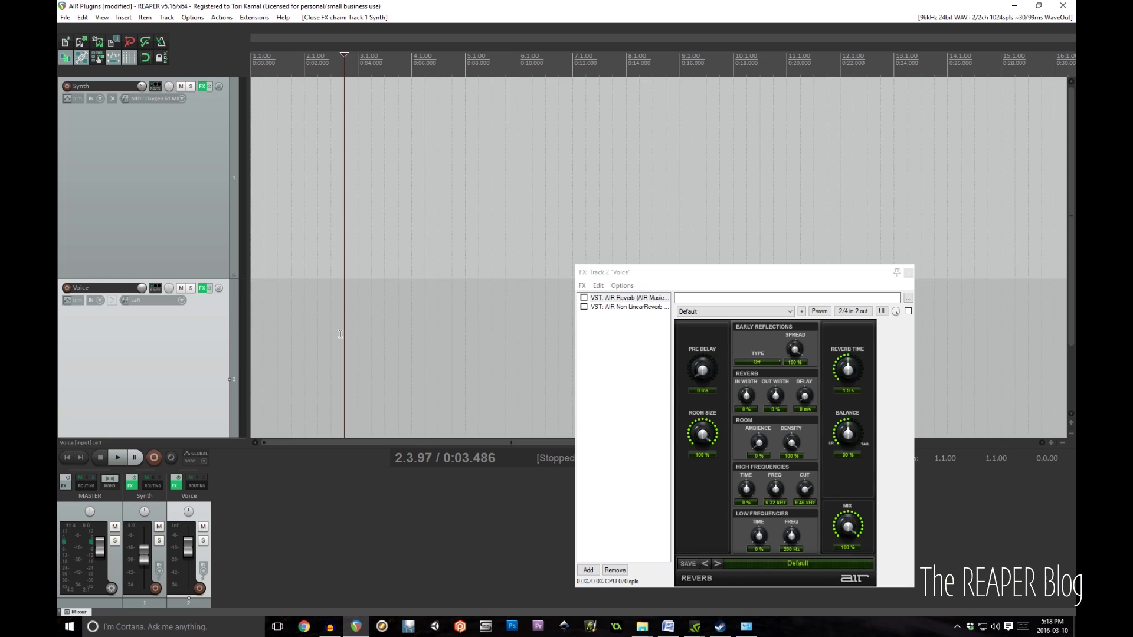
pyautogui.click(67, 289)
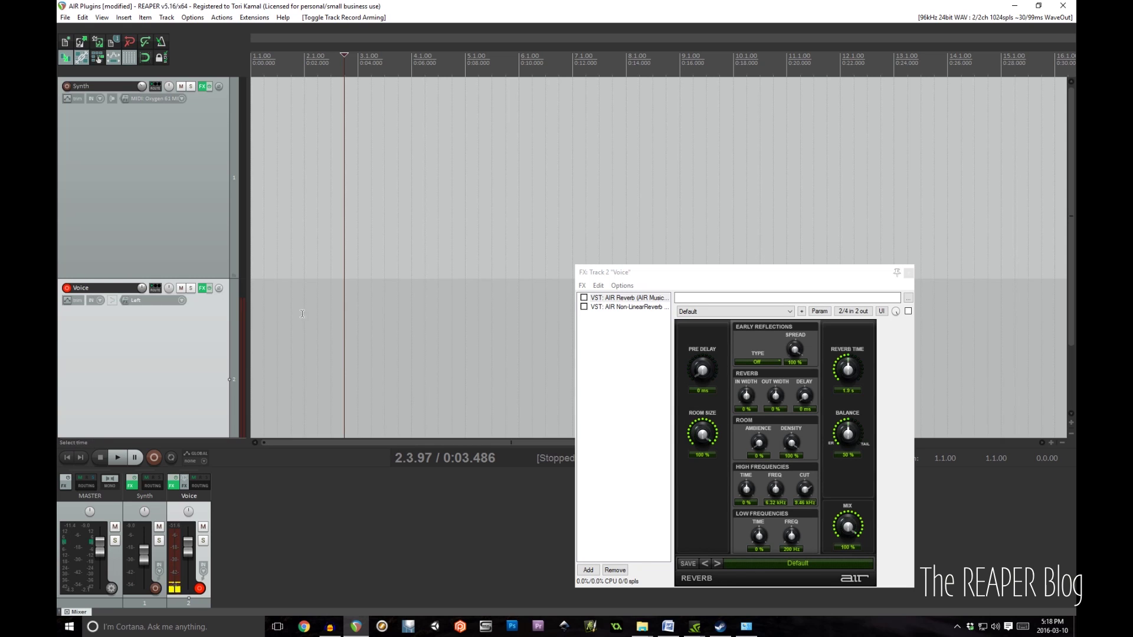
pyautogui.click(352, 354)
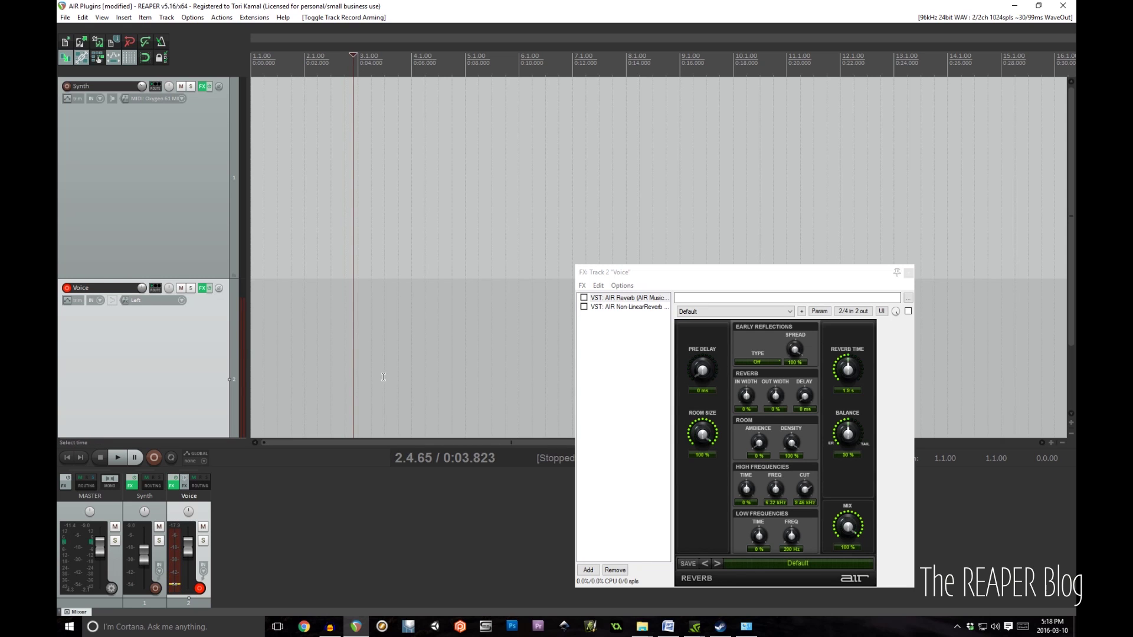
pyautogui.hotkey('ctrl', 'r')
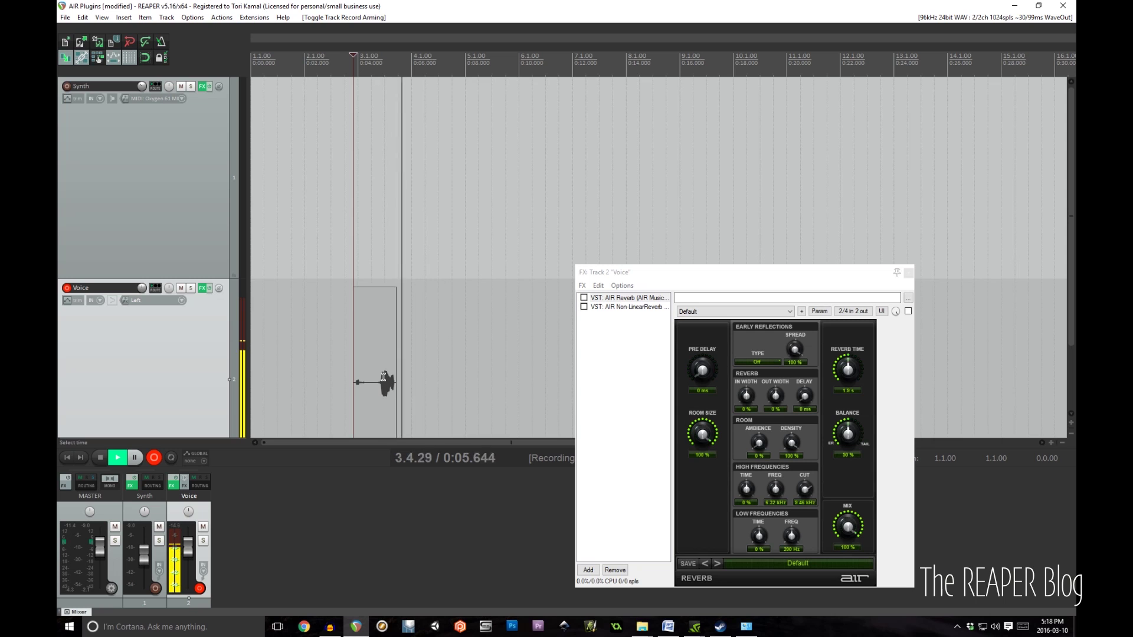
pyautogui.press('space')
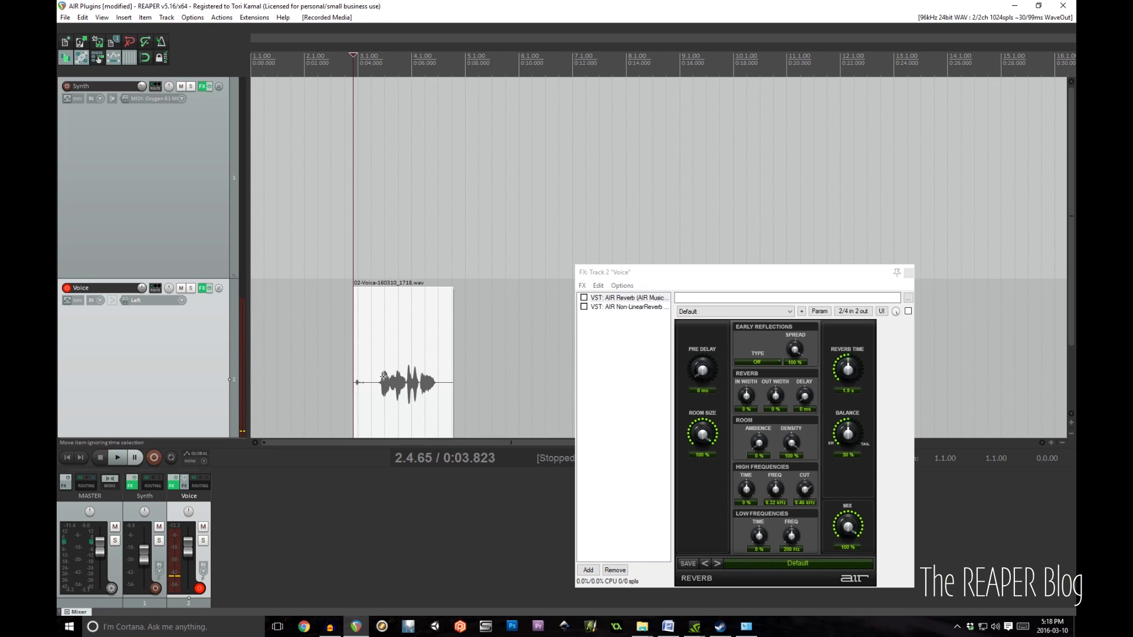
# Step: Enable AIR Reverb on the Voice track and play the recorded clip from 3.2.15 with the 01 Basic Small preset
pyautogui.click(373, 354)
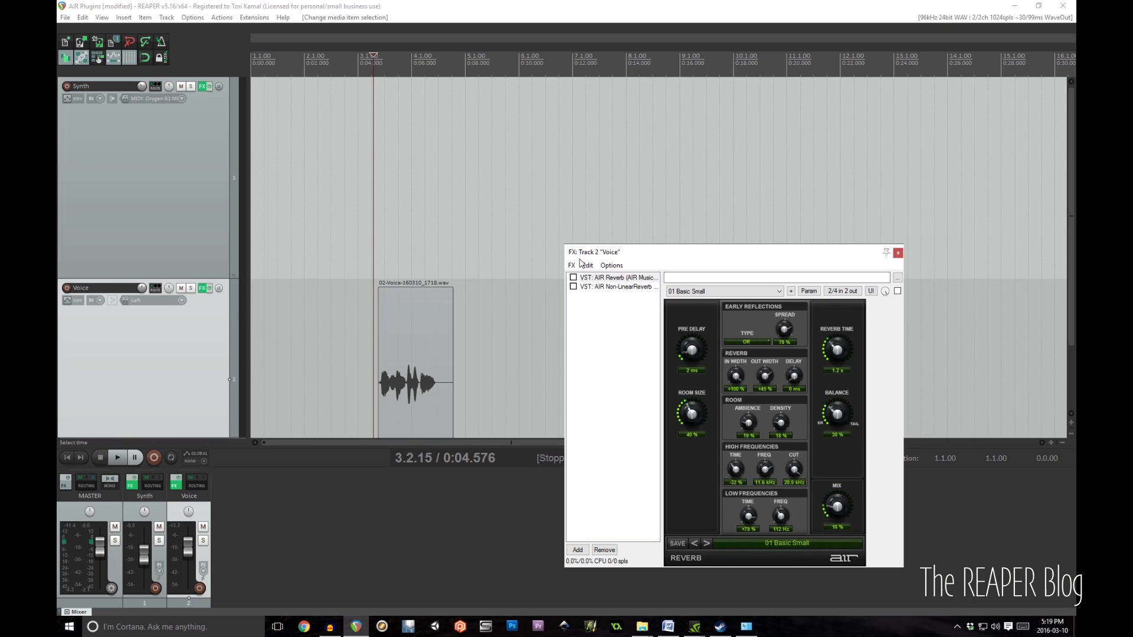
pyautogui.click(573, 277)
pyautogui.press('space')
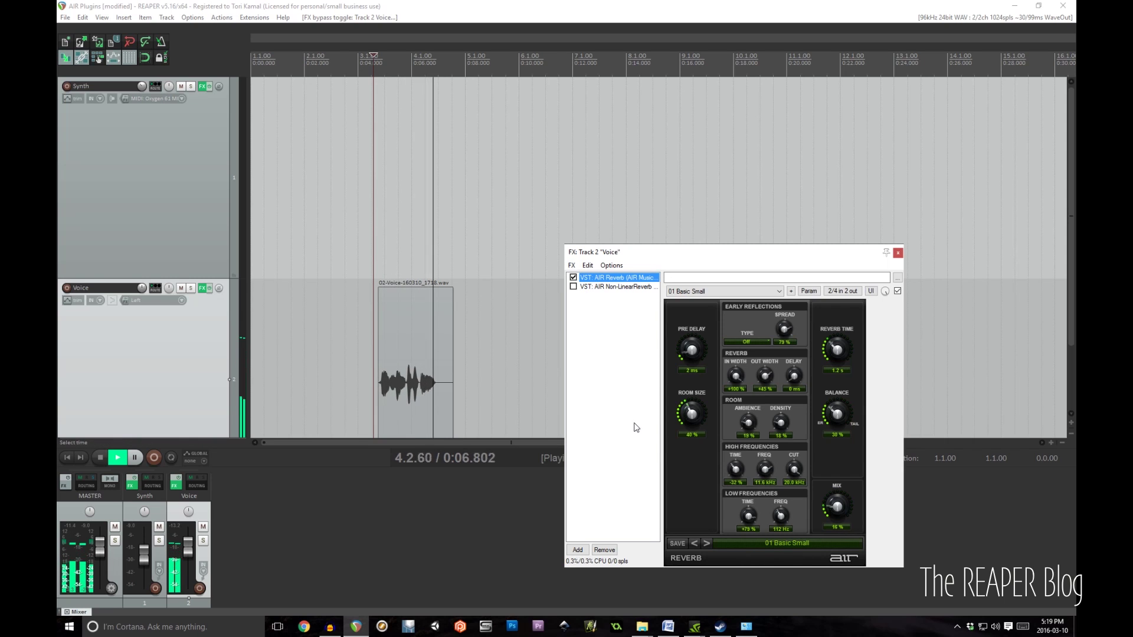
# Step: Audition the voice clip through the AIR Reverb presets 02 Basic Medium, 03 Basic Large and 04 Concert Hall
pyautogui.click(707, 543)
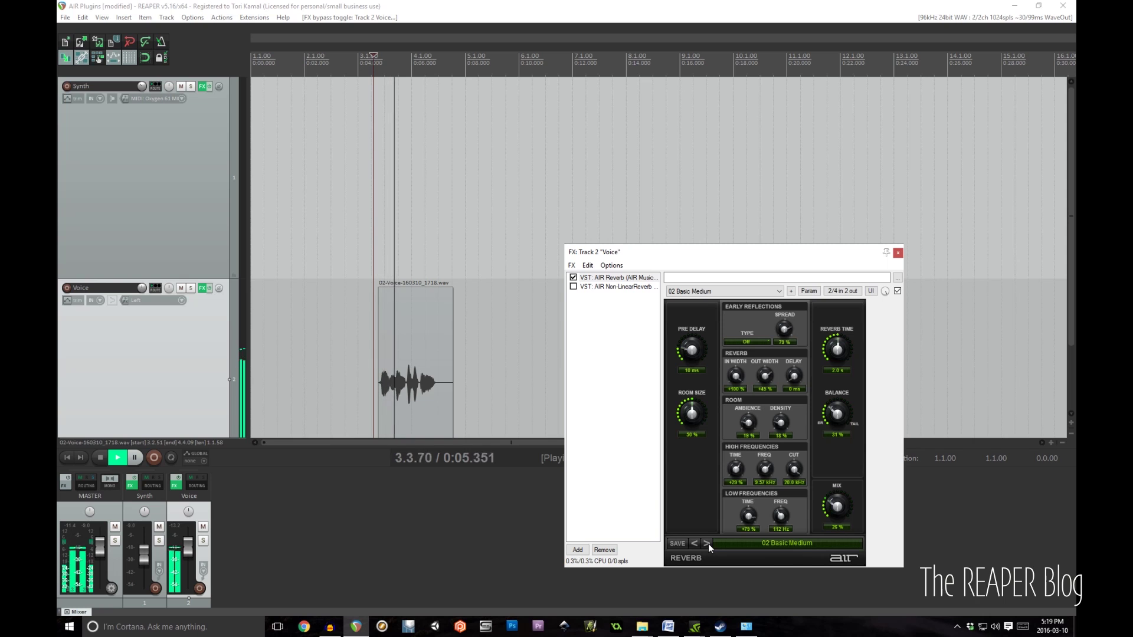
pyautogui.press('space')
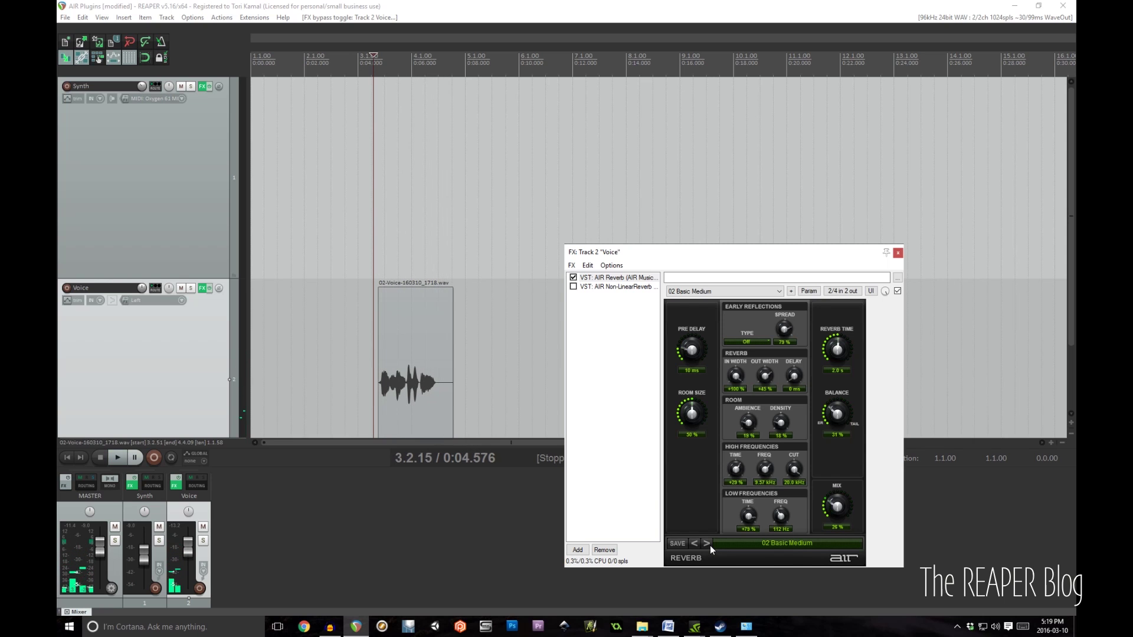
pyautogui.click(707, 544)
pyautogui.press('space')
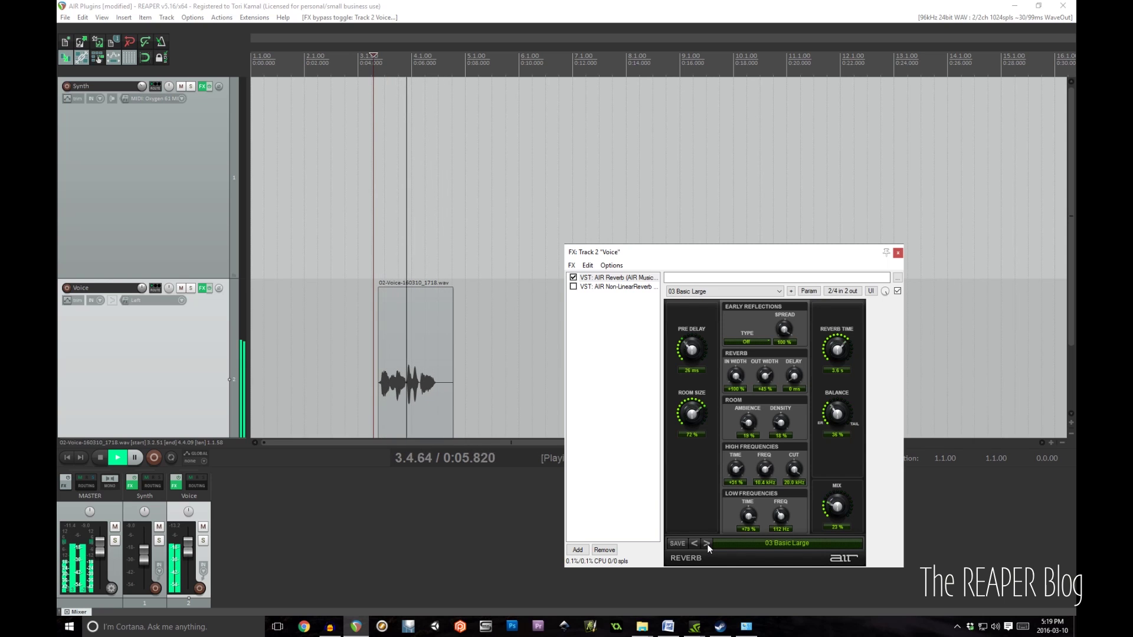
pyautogui.press('space')
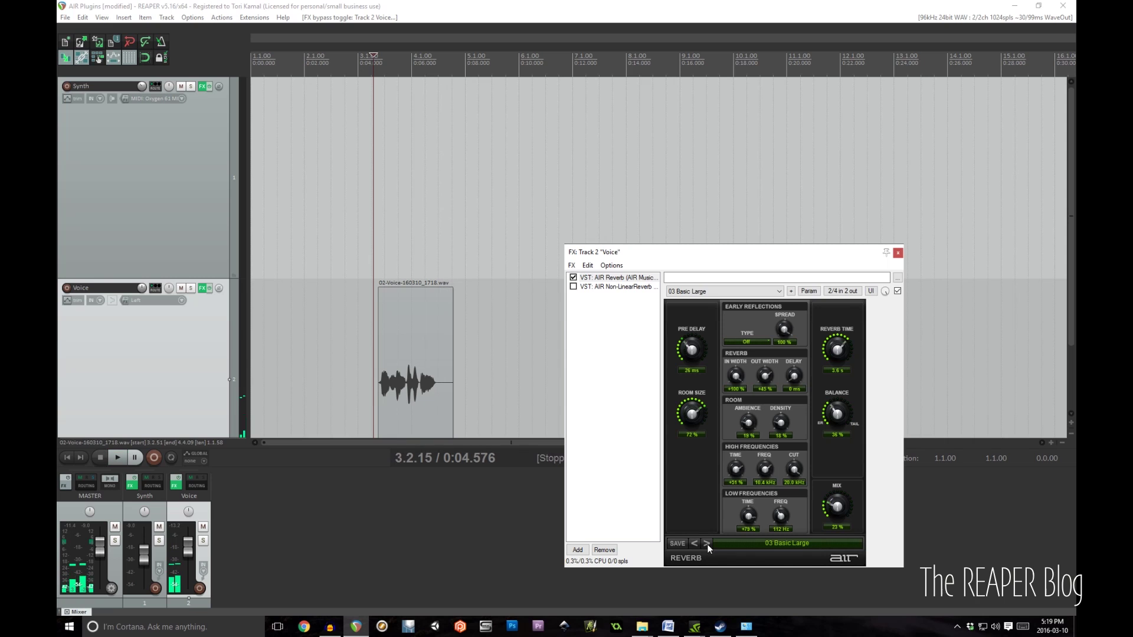
pyautogui.click(707, 544)
pyautogui.press('space')
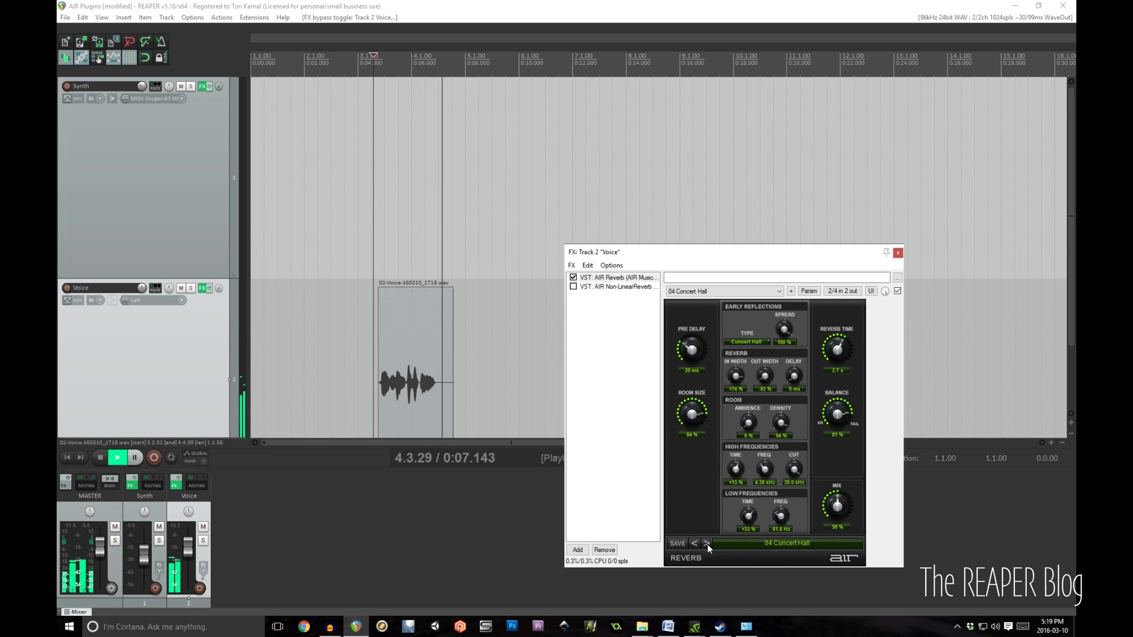
# Step: Audition the voice clip through the AIR Reverb presets 05 Medium Hall, 06 Stadium and 11 Cathedral
pyautogui.press('space')
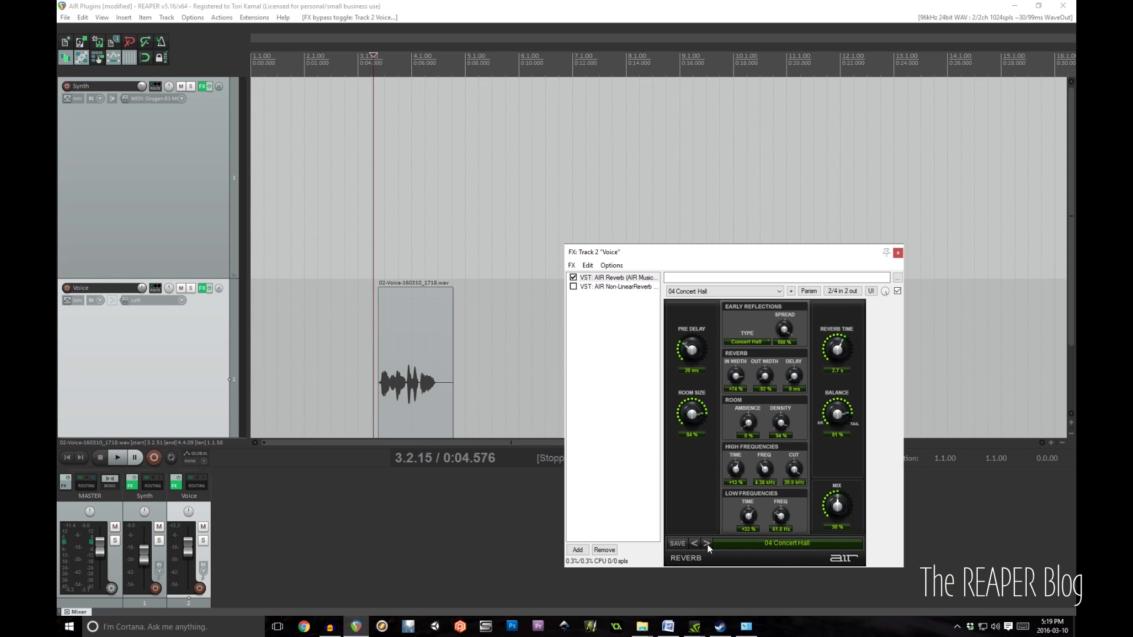
pyautogui.click(707, 544)
pyautogui.press('space')
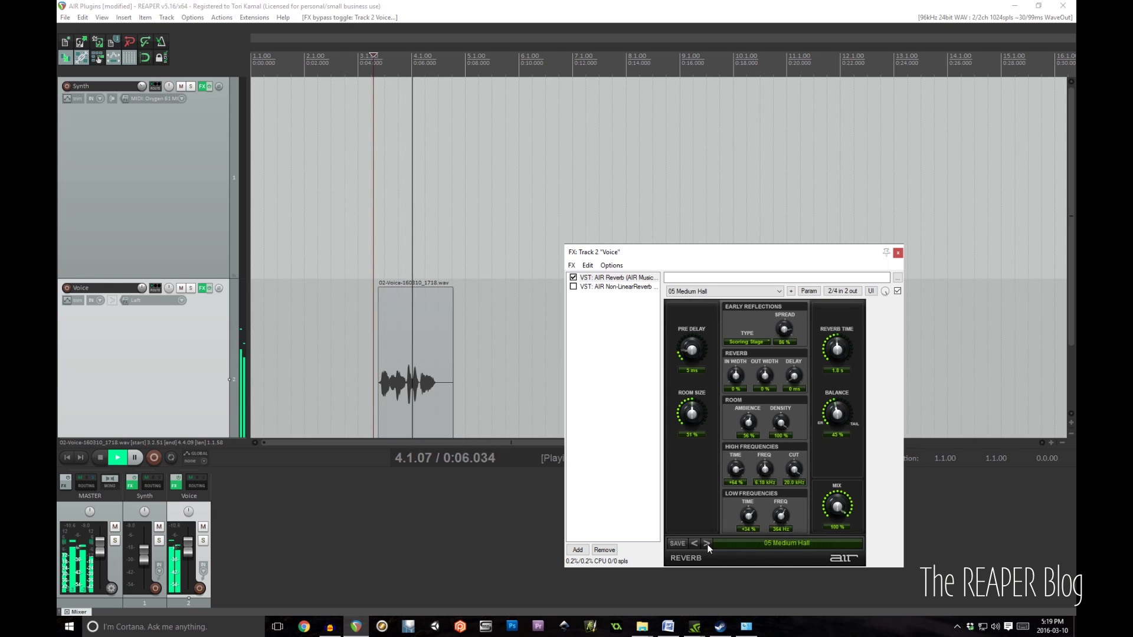
pyautogui.press('space')
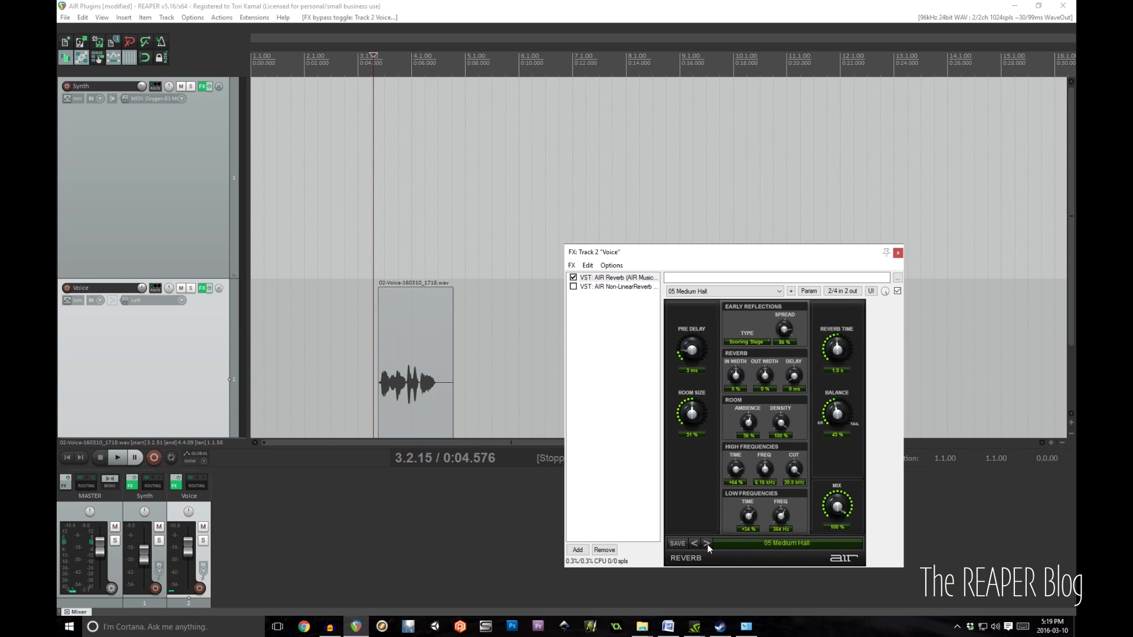
pyautogui.click(707, 544)
pyautogui.press('space')
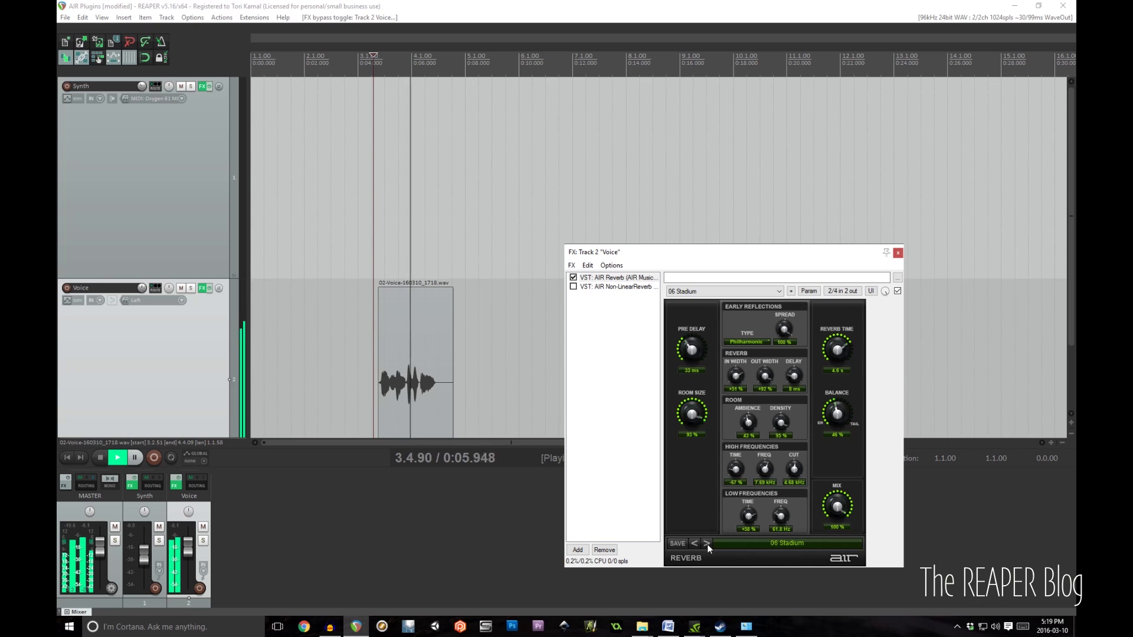
pyautogui.press('space')
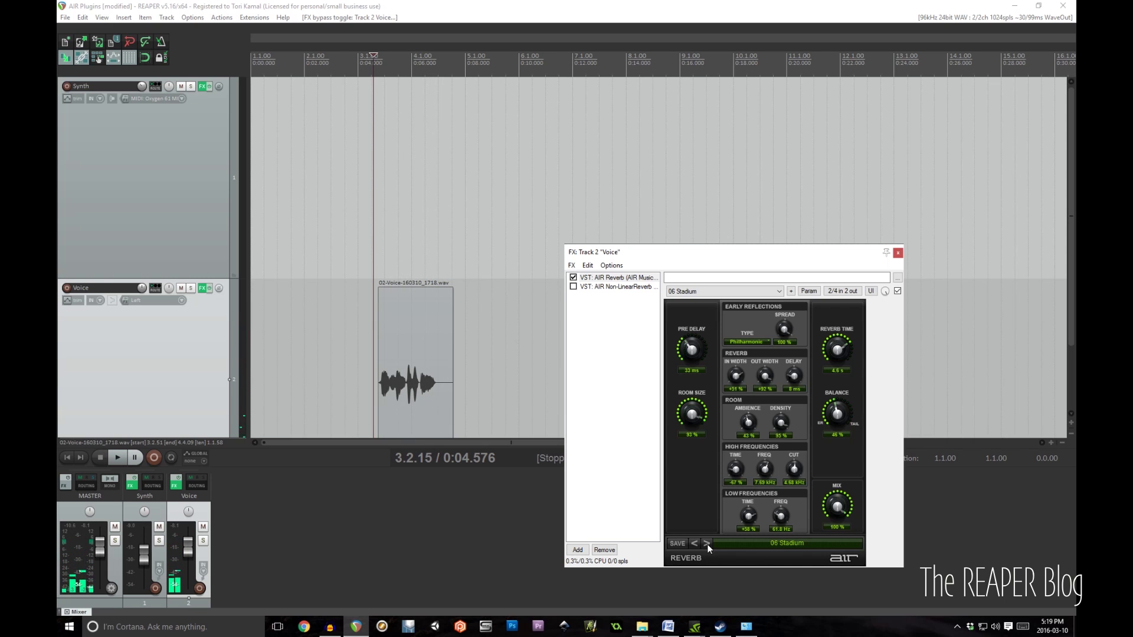
pyautogui.click(707, 544)
pyautogui.press('space')
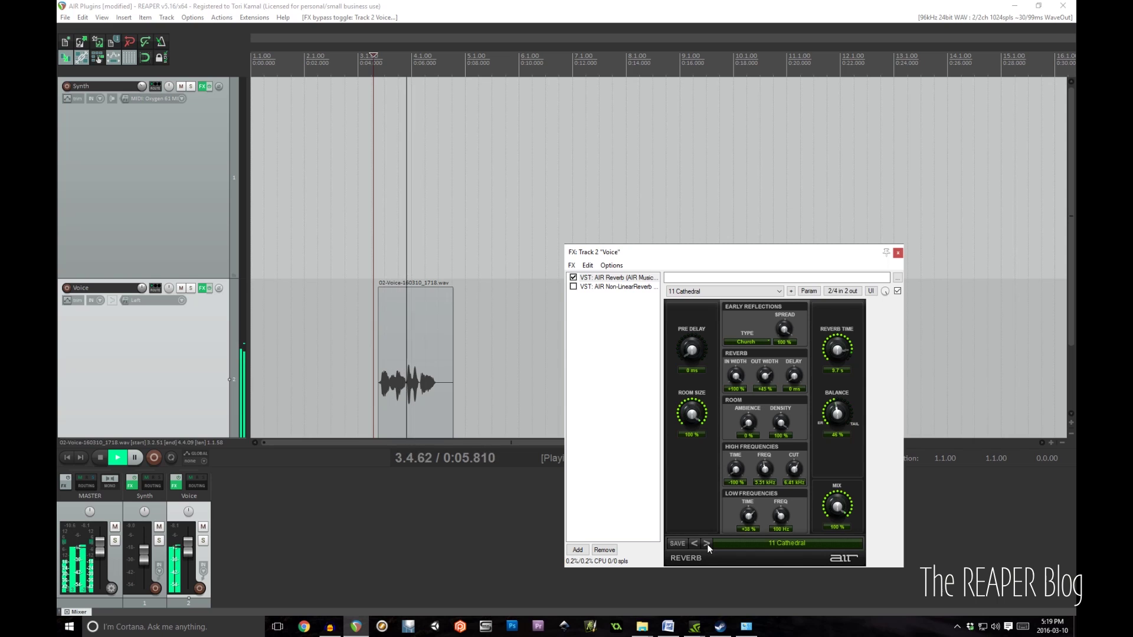
pyautogui.press('space')
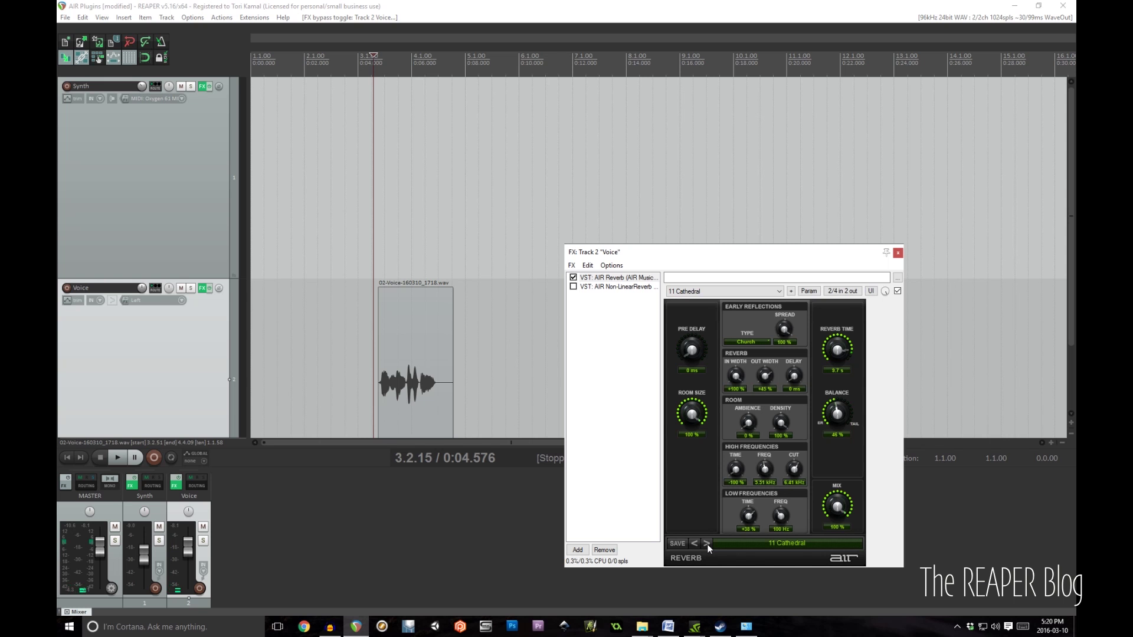
# Step: Audition the voice clip through the AIR Reverb presets 12 Garage and 16 Empty Room
pyautogui.click(707, 544)
pyautogui.press('space')
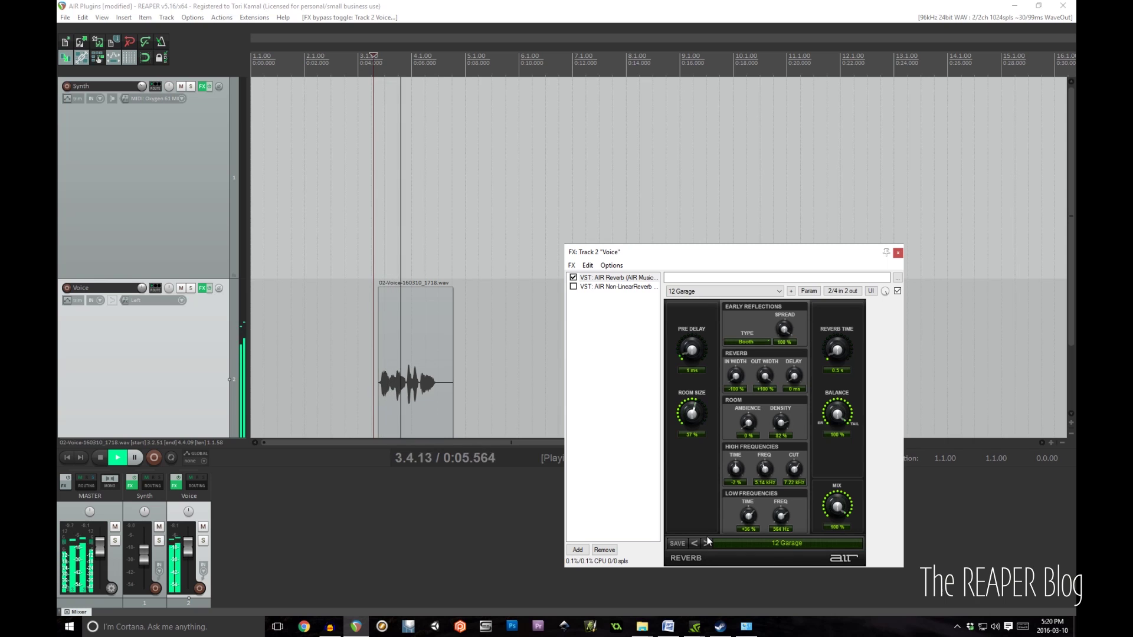
pyautogui.press('space')
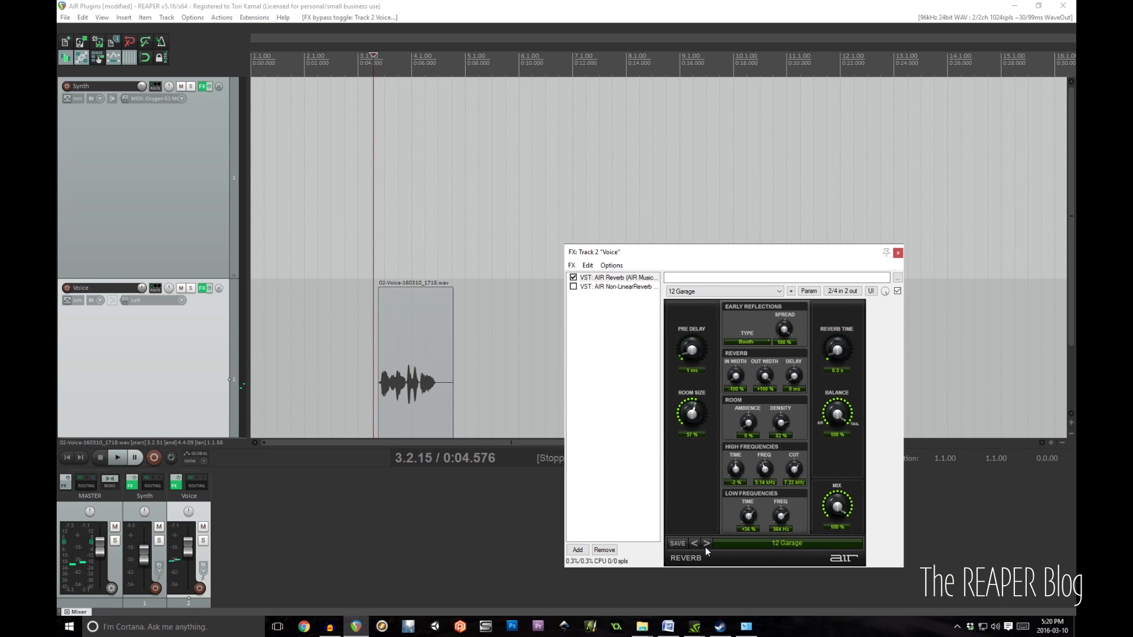
pyautogui.click(706, 544)
pyautogui.press('space')
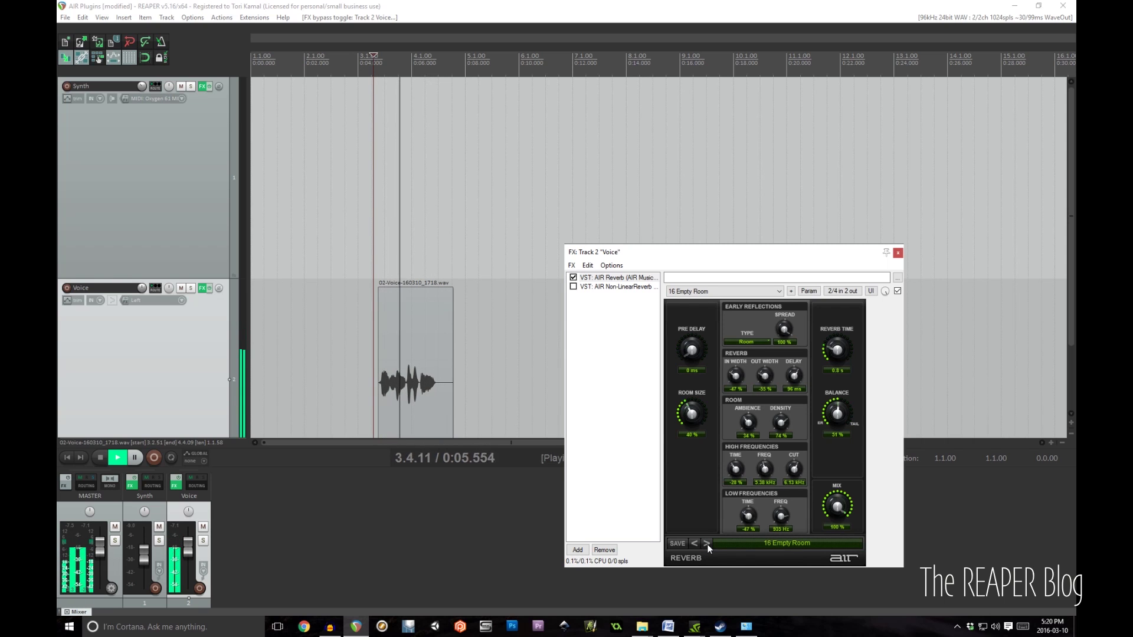
pyautogui.press('space')
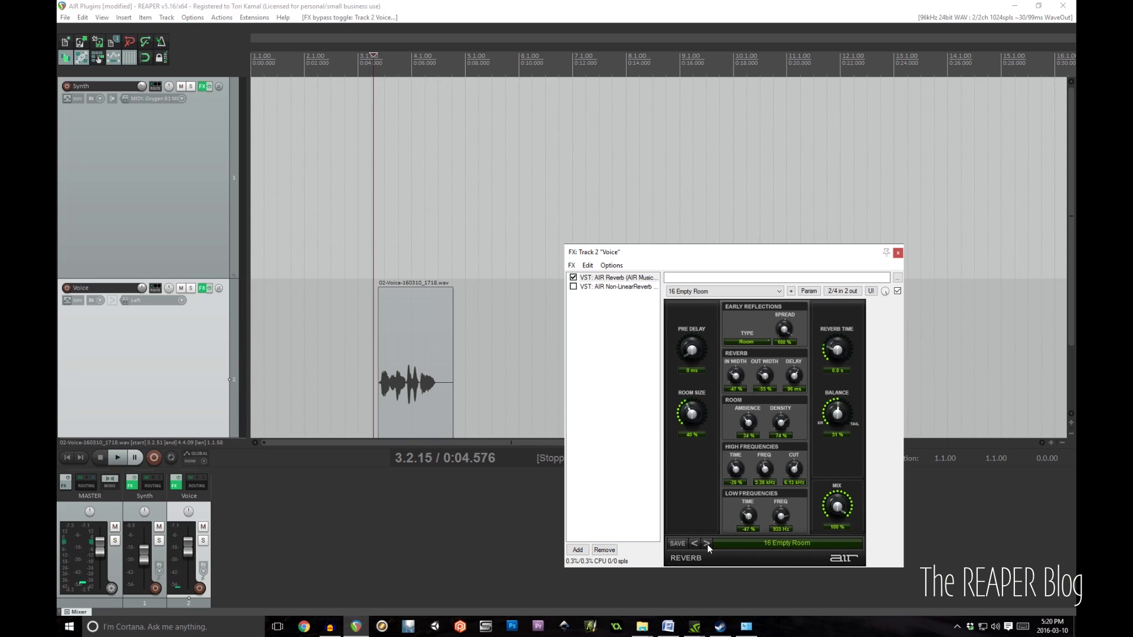
# Step: Audition the voice clip through the AIR Reverb presets 17 Infinite and 20 Gas Tank
pyautogui.click(707, 544)
pyautogui.press('space')
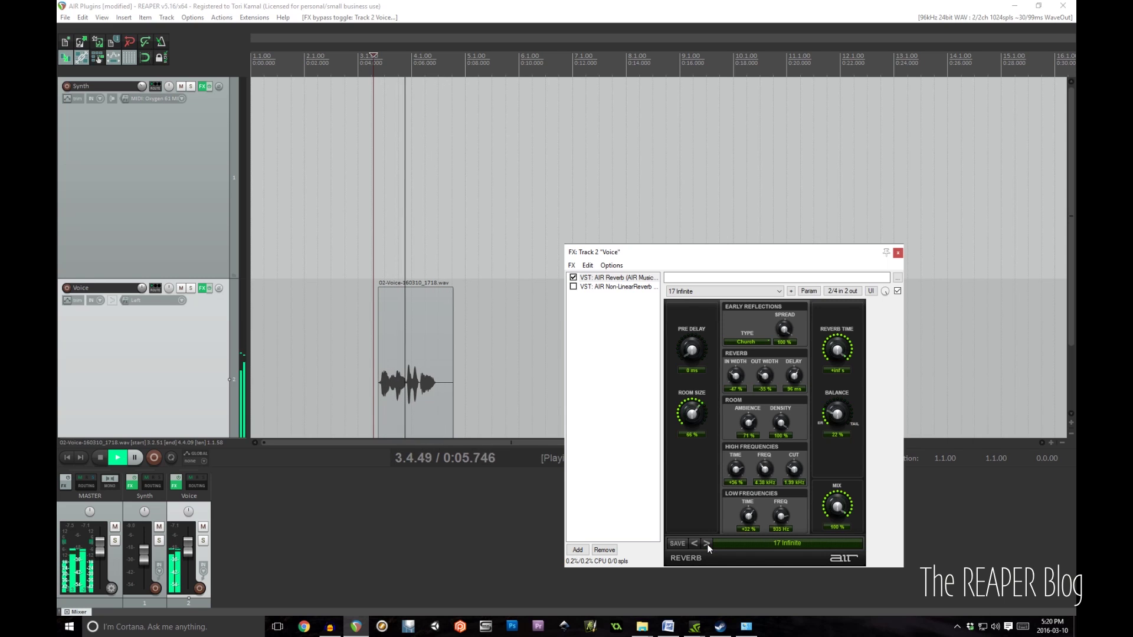
pyautogui.press('space')
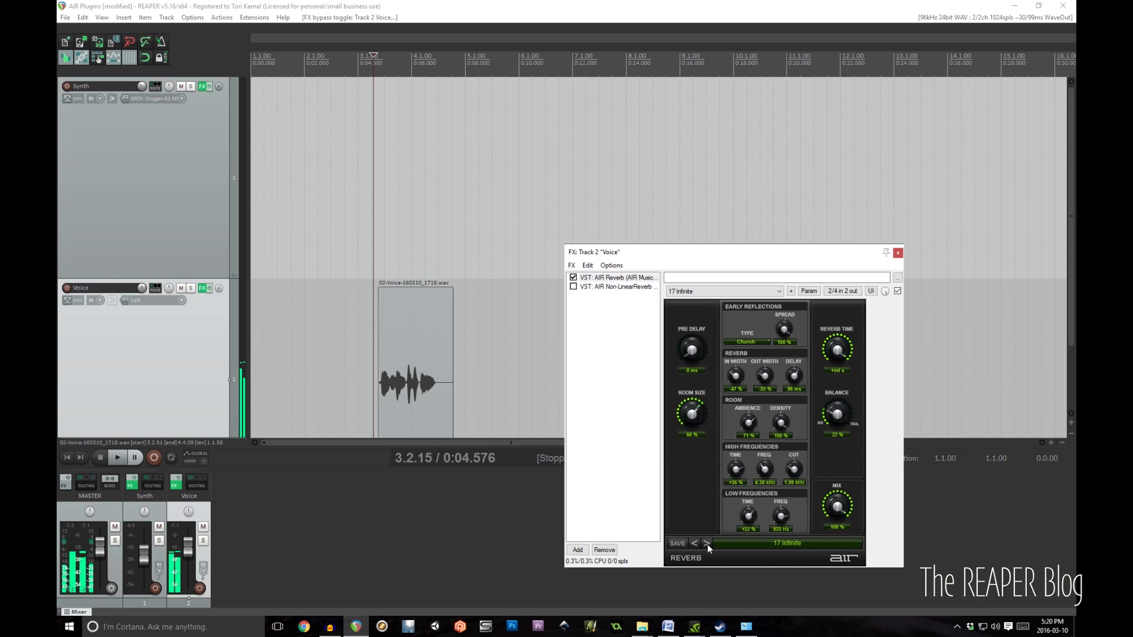
pyautogui.click(707, 544)
pyautogui.press('space')
pyautogui.click(707, 544)
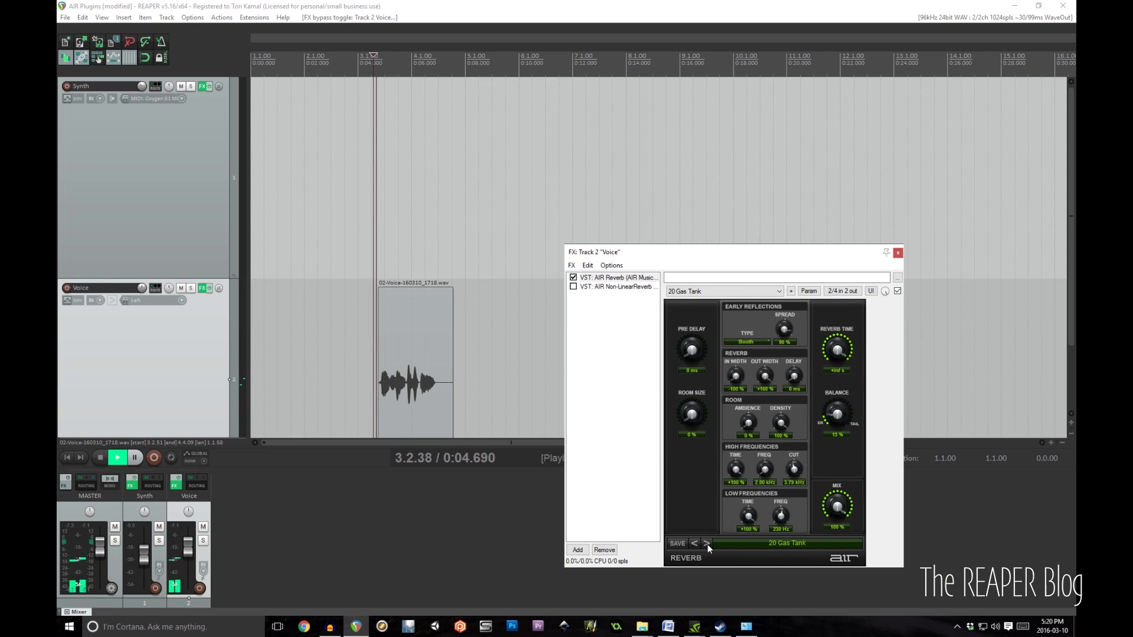
pyautogui.click(707, 544)
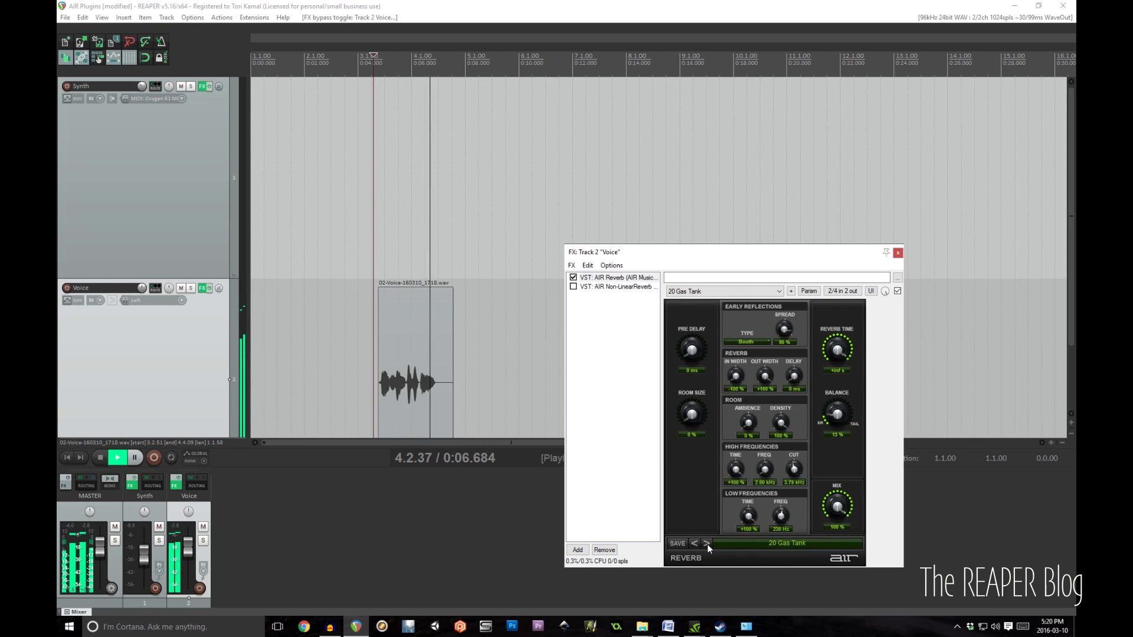
pyautogui.press('space')
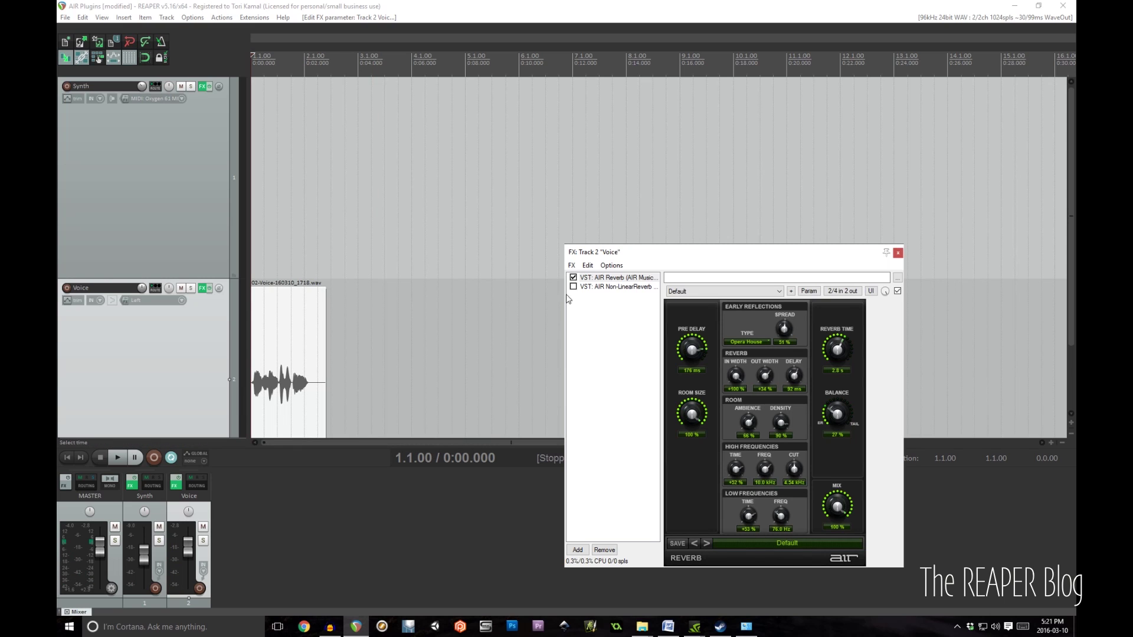
# Step: Bypass AIR Reverb on the Voice track and delete the existing voice clip
pyautogui.click(573, 277)
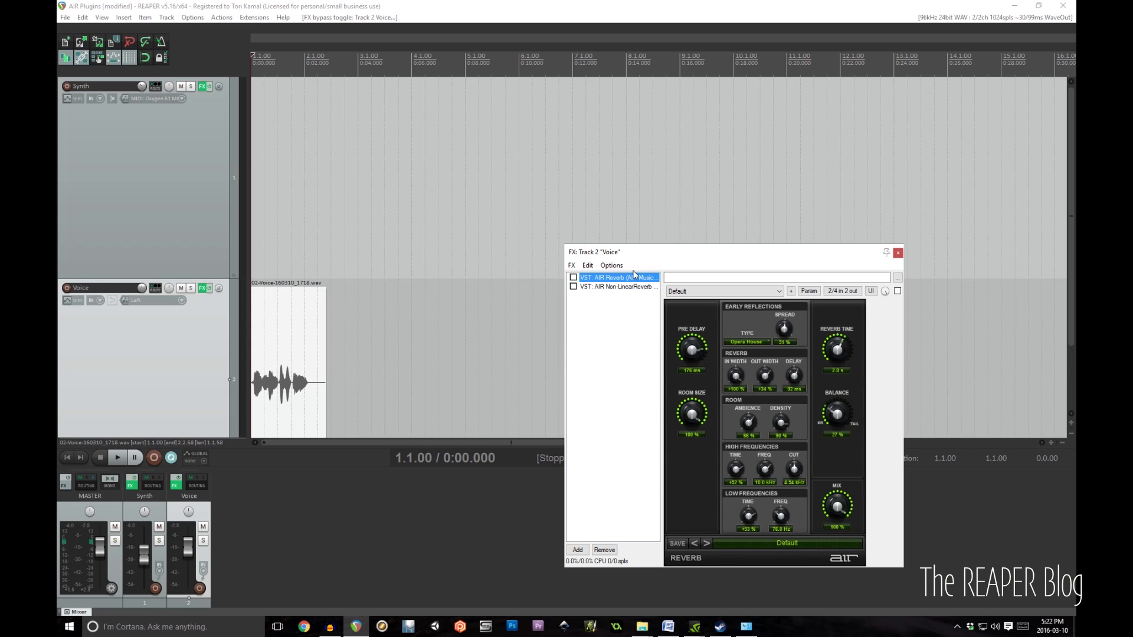
pyautogui.click(316, 409)
pyautogui.press('Delete')
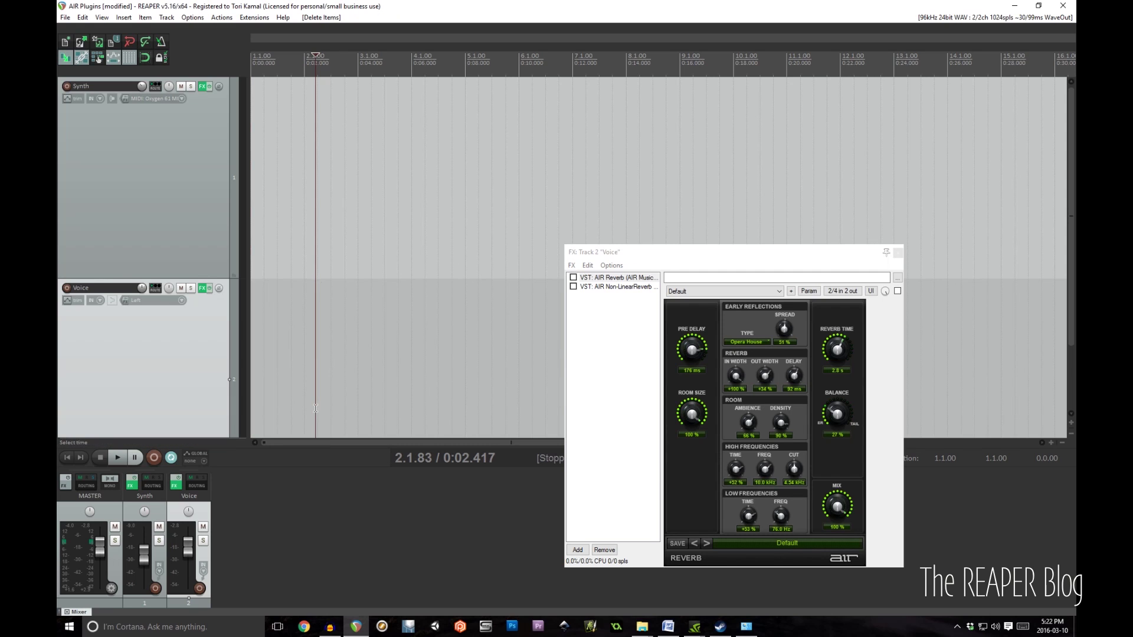
# Step: Arm the Voice track, record a new voice clip from 2.1.72, and place it without its silent lead-in at the project start
pyautogui.click(377, 308)
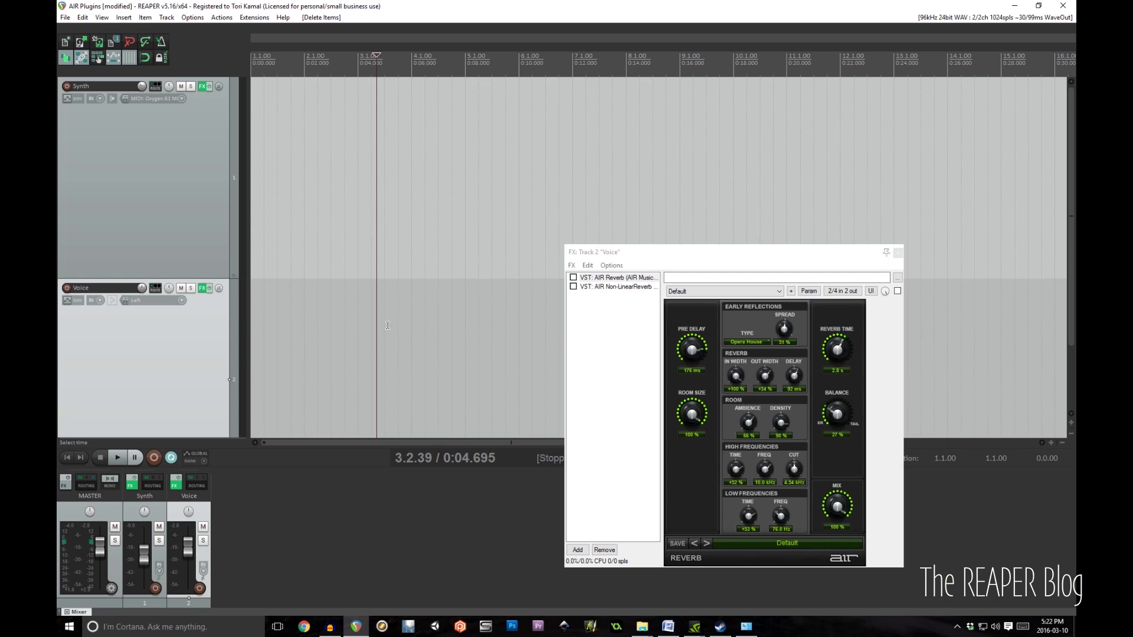
pyautogui.click(314, 335)
pyautogui.click(66, 288)
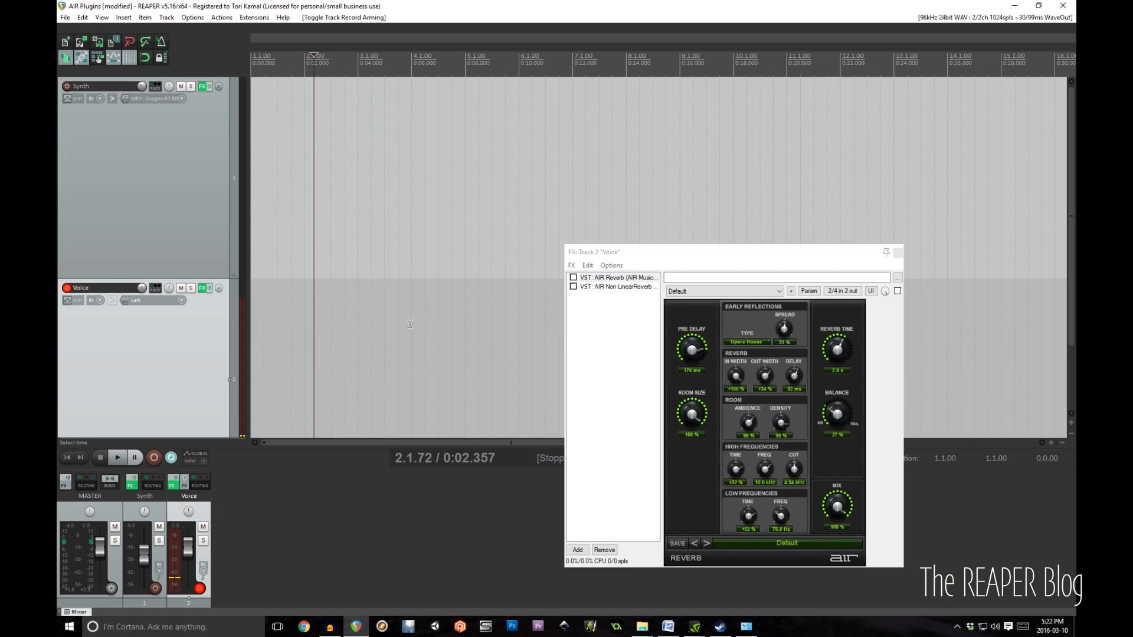
pyautogui.hotkey('ctrl', 'r')
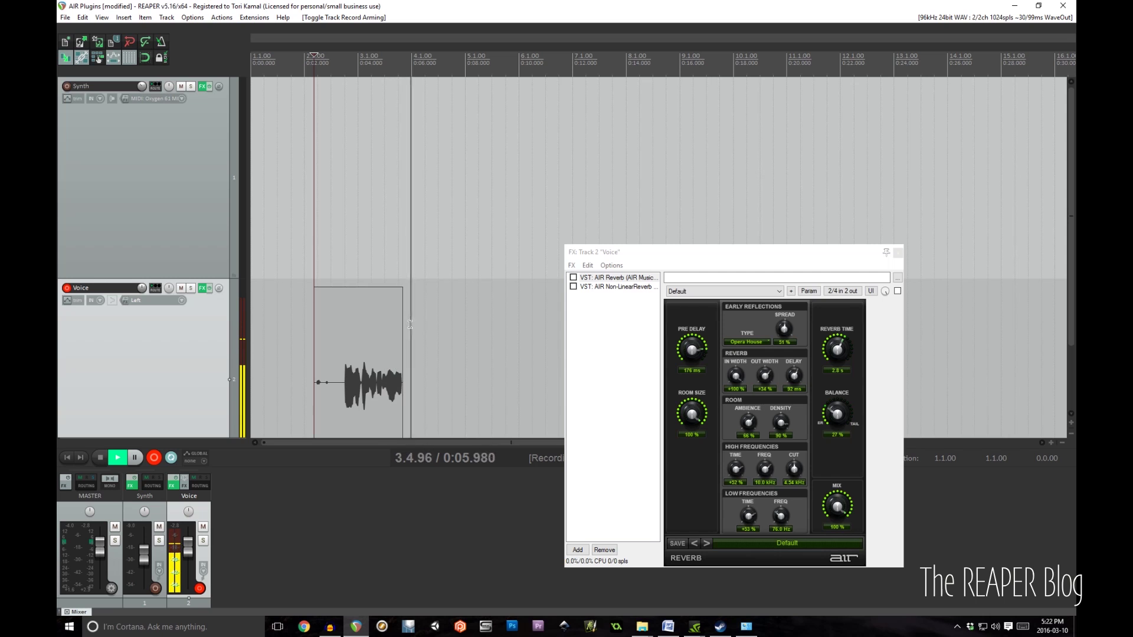
pyautogui.press('space')
pyautogui.moveTo(314, 395); pyautogui.dragTo(225, 394)
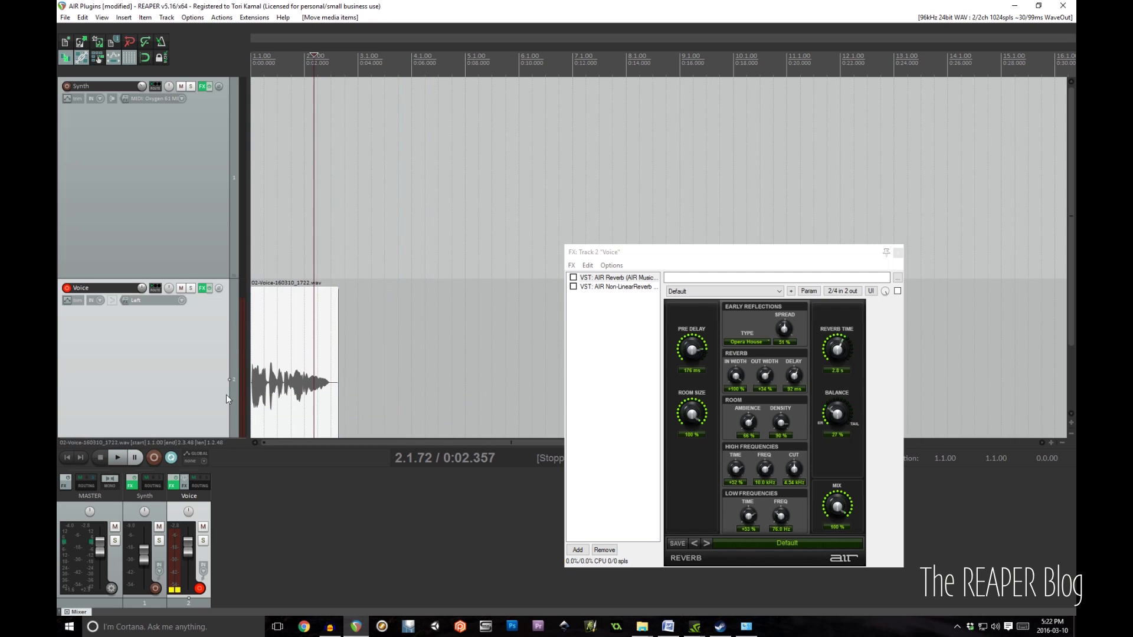
pyautogui.press('Home')
# Step: Enable AIR Non-Linear Reverb on the Voice track and play the new clip with the 13 In The Storm preset
pyautogui.click(616, 287)
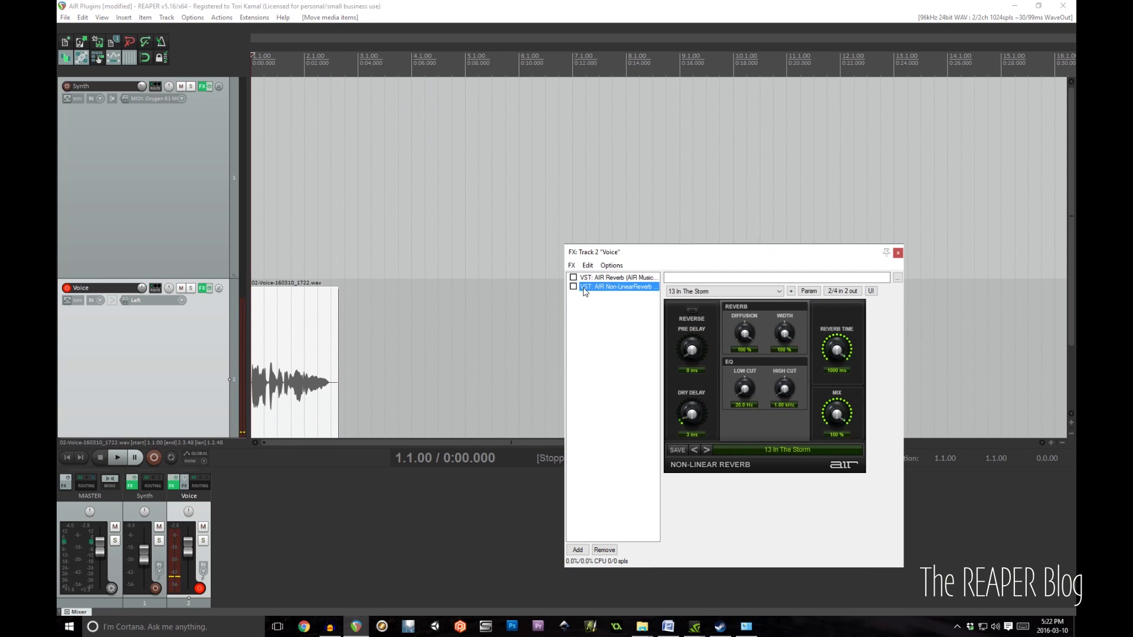
pyautogui.click(573, 286)
pyautogui.press('space')
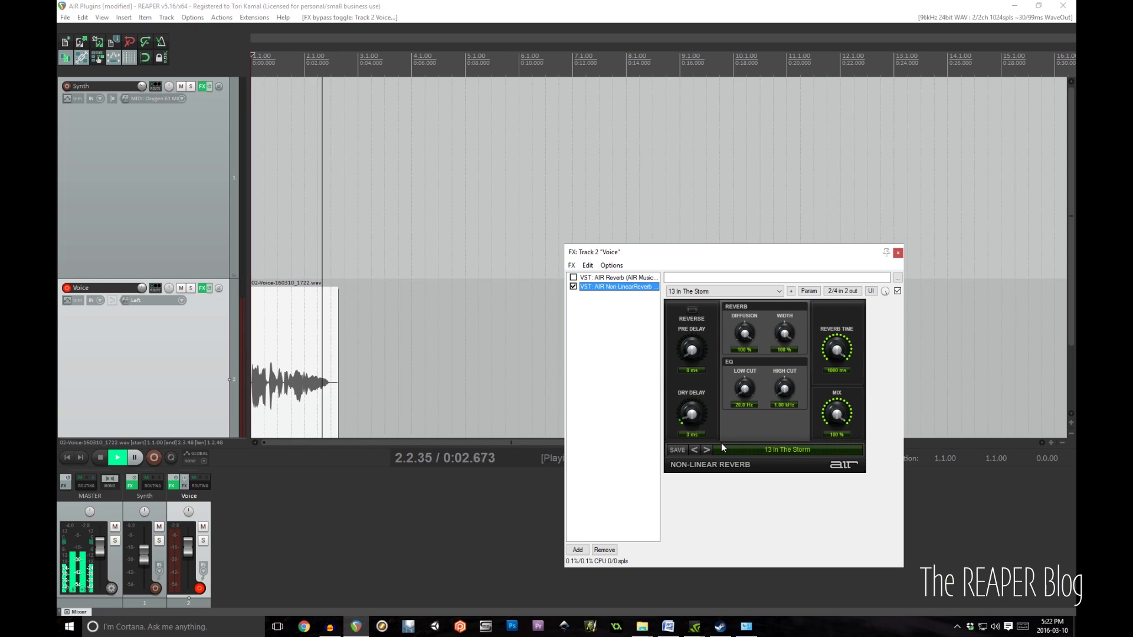
pyautogui.press('space')
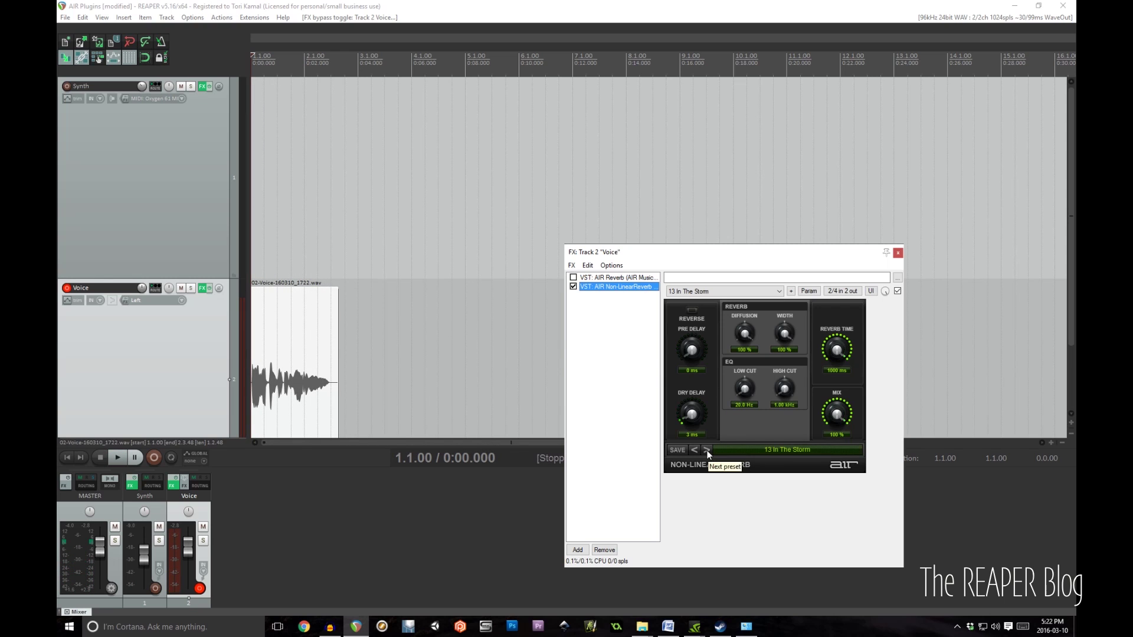
# Step: Audition the voice clip through the Non-Linear Reverb presets 01 Backwards Tape Reverb and 02 Long Reversed Predelay
pyautogui.click(707, 450)
pyautogui.click(707, 451)
pyautogui.press('space')
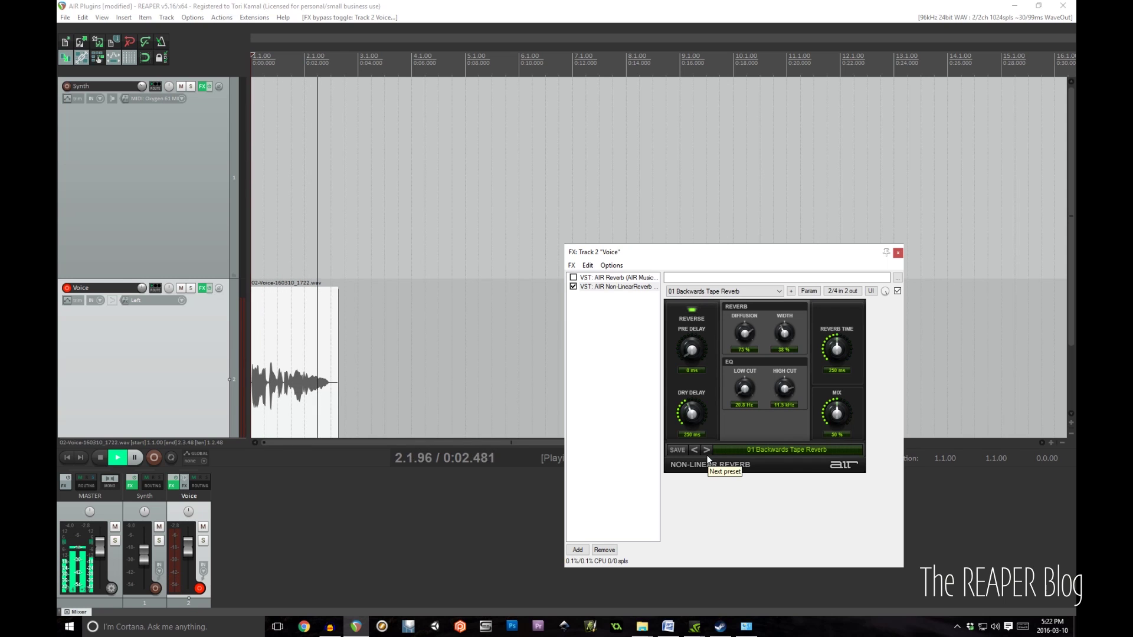
pyautogui.press('space')
pyautogui.click(707, 450)
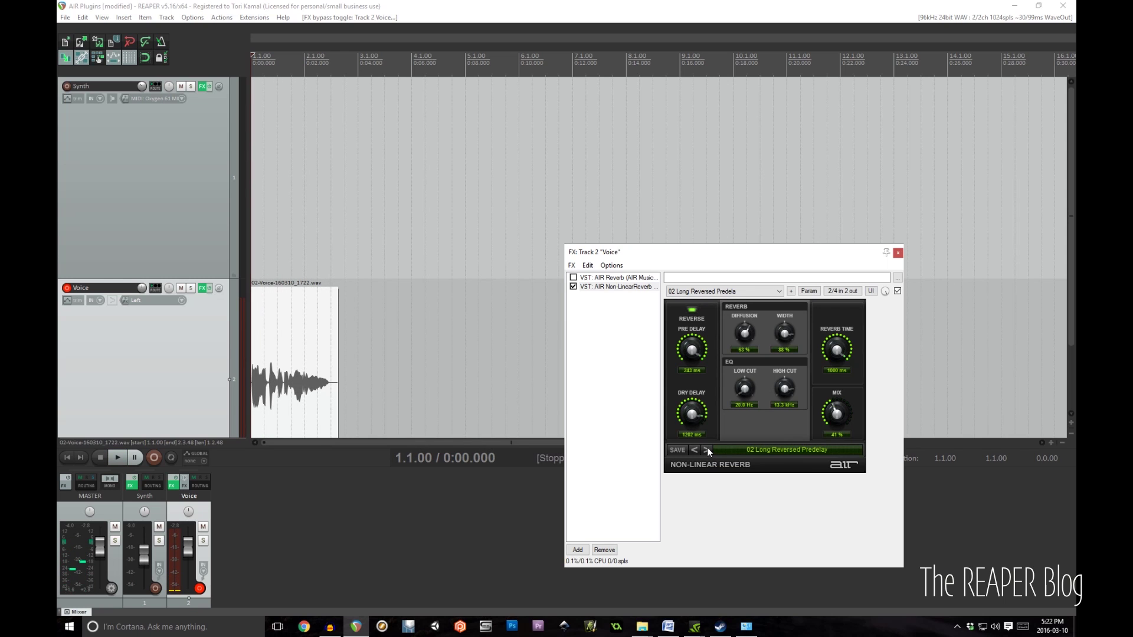
pyautogui.press('space')
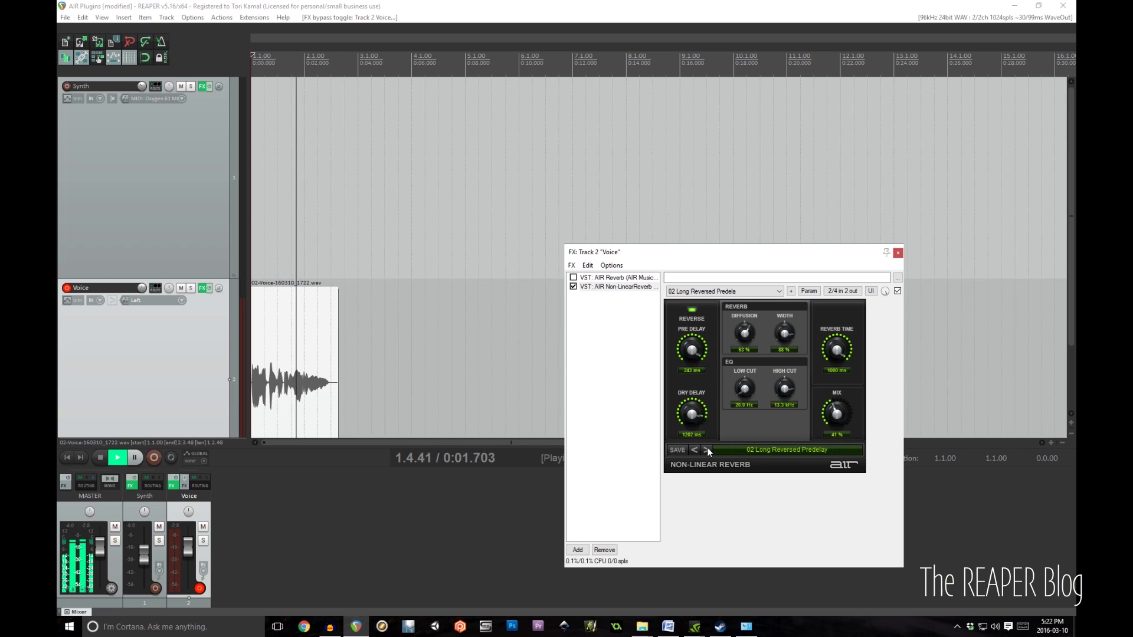
pyautogui.press('space')
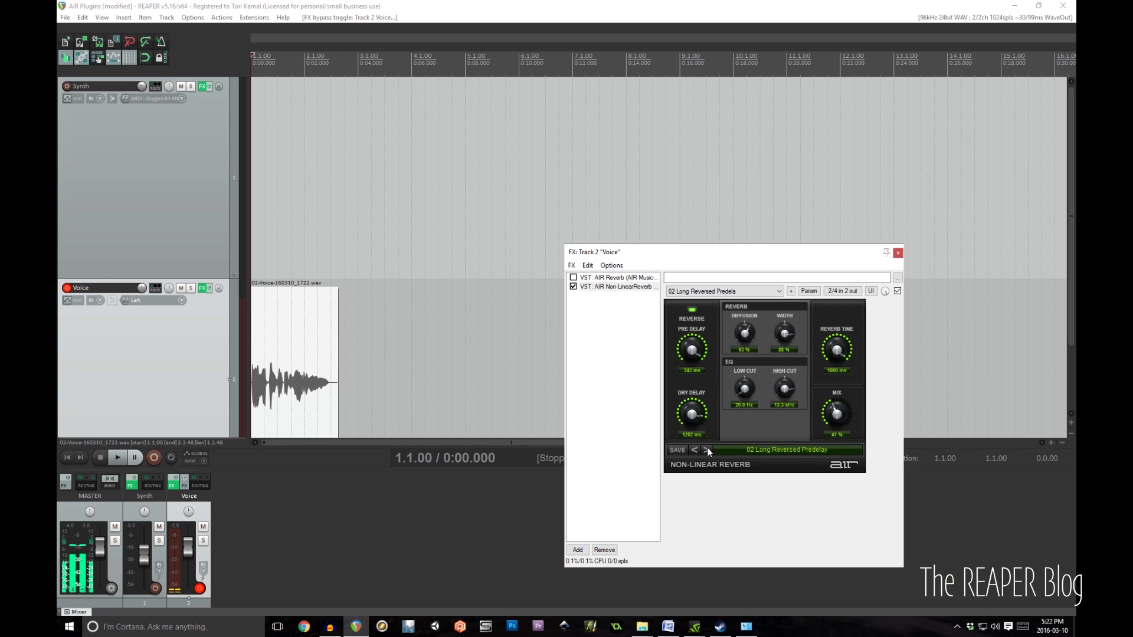
# Step: Audition the voice clip through the Non-Linear Reverb presets 03 Reversed Predelay, 04 Short And Cold, 05 Dirt Reverb and the following one
pyautogui.click(706, 449)
pyautogui.press('space')
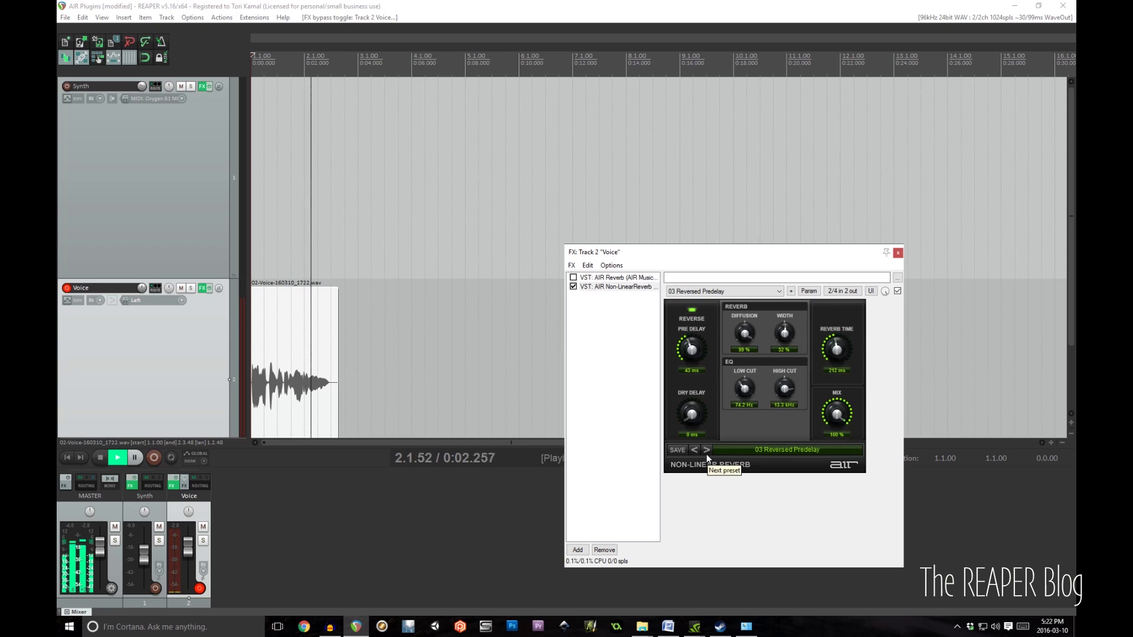
pyautogui.click(706, 449)
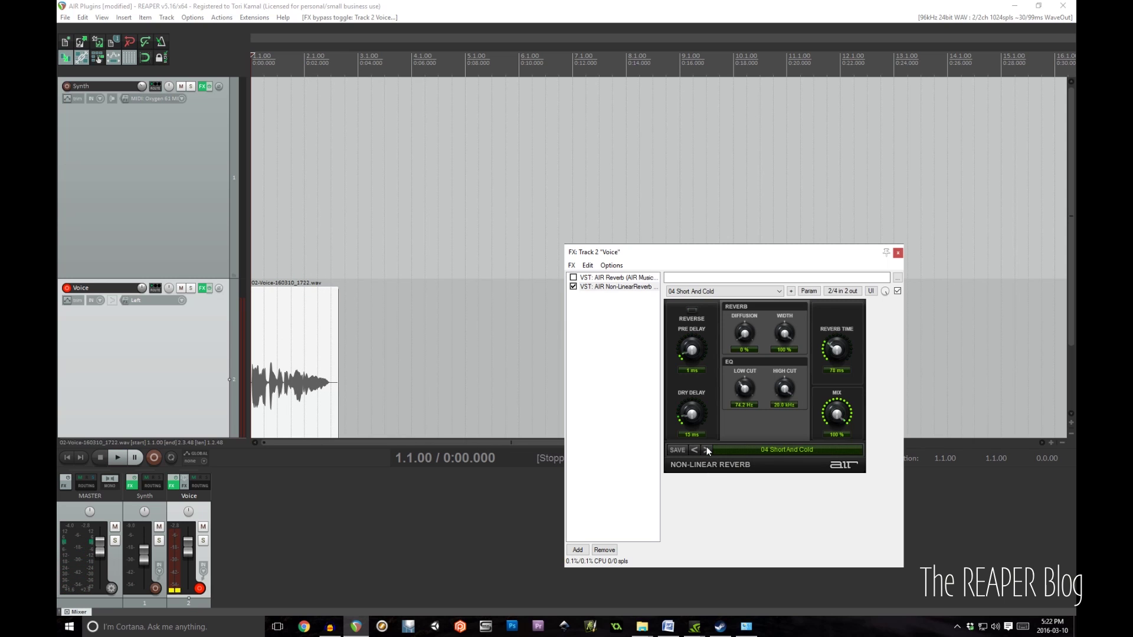
pyautogui.press('space')
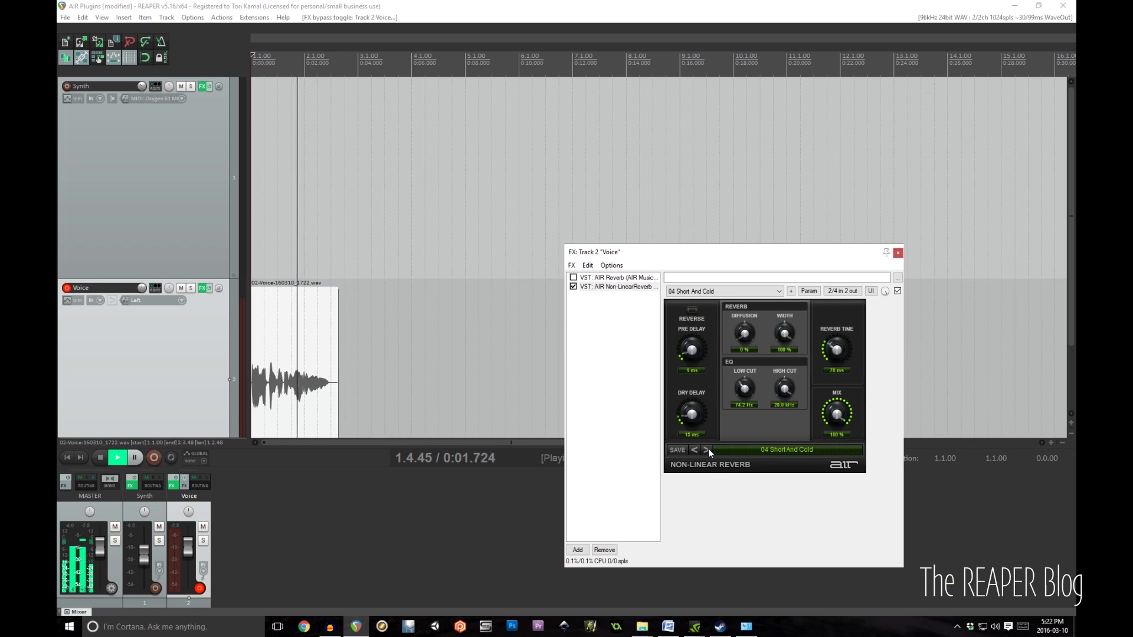
pyautogui.click(706, 449)
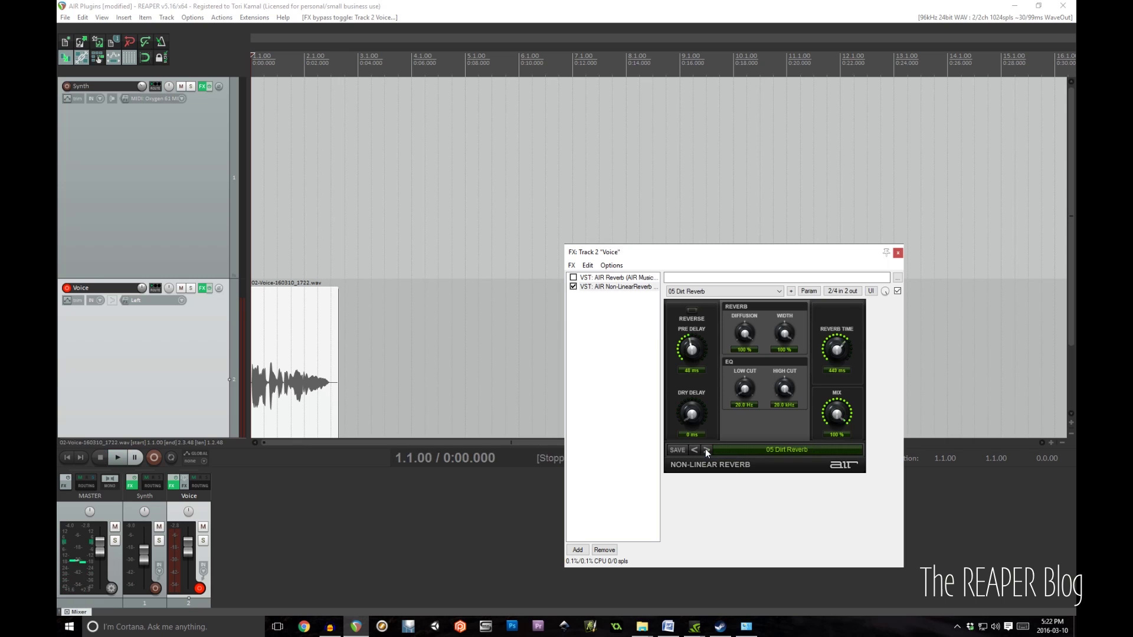
pyautogui.press('space')
pyautogui.click(706, 449)
pyautogui.press('space')
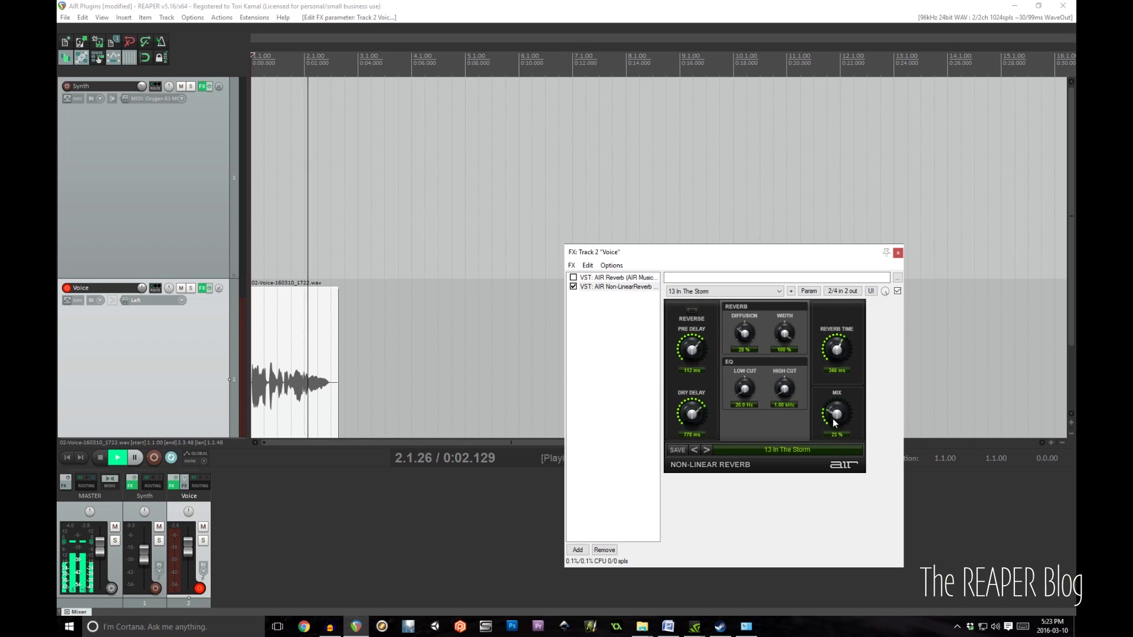
# Step: Turn on Reverse in Non-Linear Reverb's 13 In The Storm preset while the voice clip plays
pyautogui.click(692, 309)
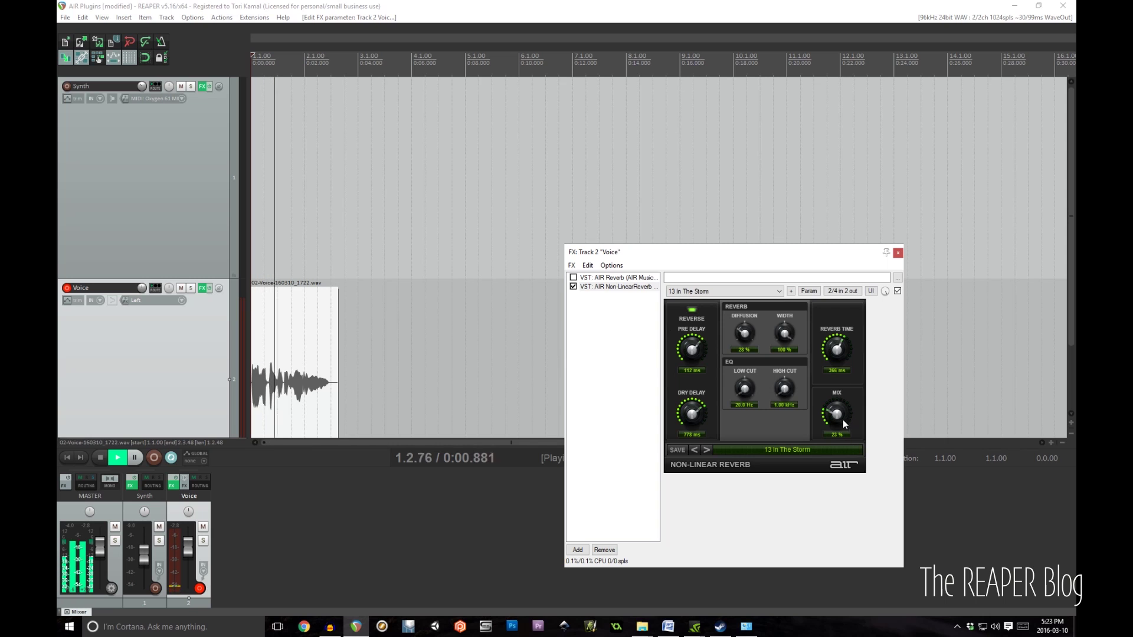
# Step: Adjust Non-Linear Reverb during playback: raise Mix to about 75%, narrow the Width, raise Low Cut slightly and set High Cut to 20.0 kHz
pyautogui.moveTo(843, 420); pyautogui.dragTo(816, 356)
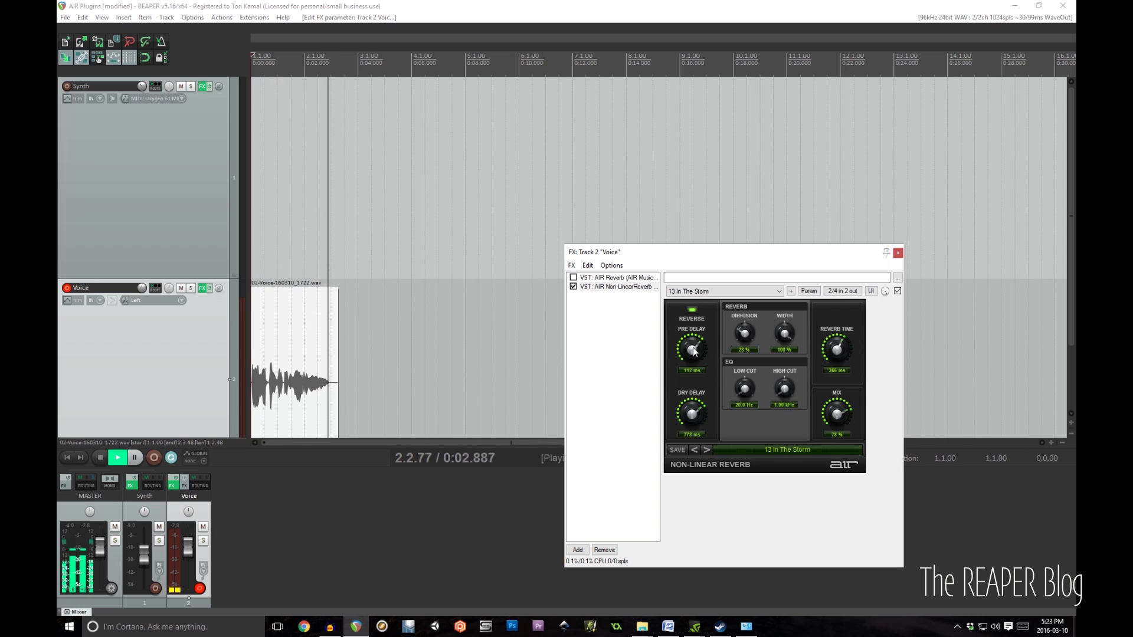
pyautogui.moveTo(843, 410); pyautogui.dragTo(842, 403)
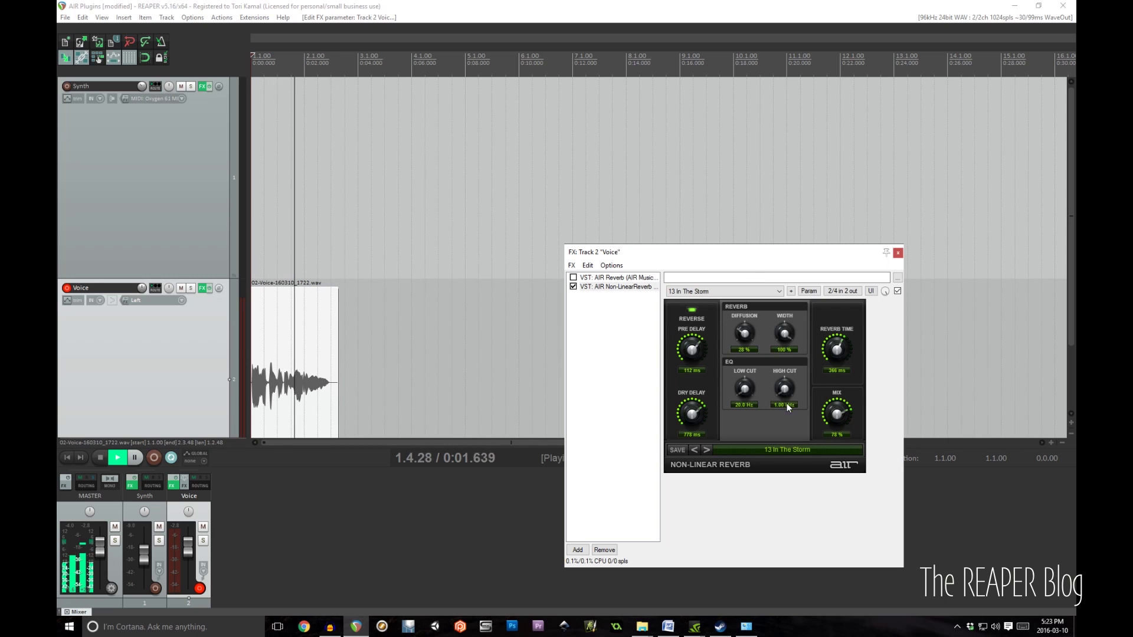
pyautogui.moveTo(784, 338); pyautogui.dragTo(762, 300)
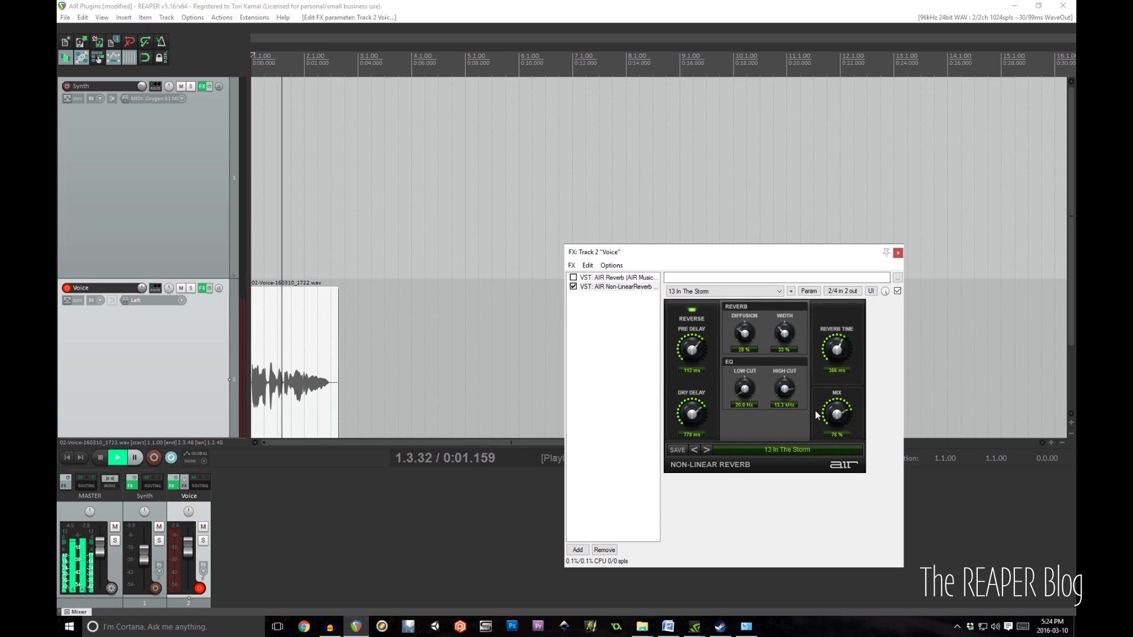
pyautogui.moveTo(746, 393); pyautogui.dragTo(724, 292)
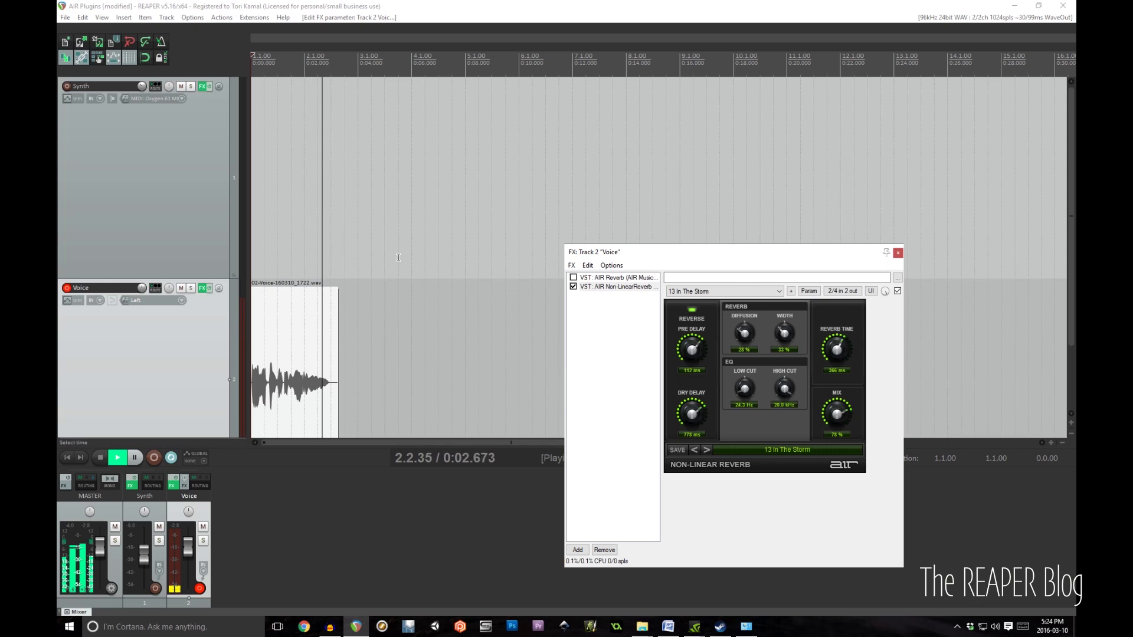
# Step: Stop playback of the voice clip and disarm the Voice track for recording
pyautogui.press('space')
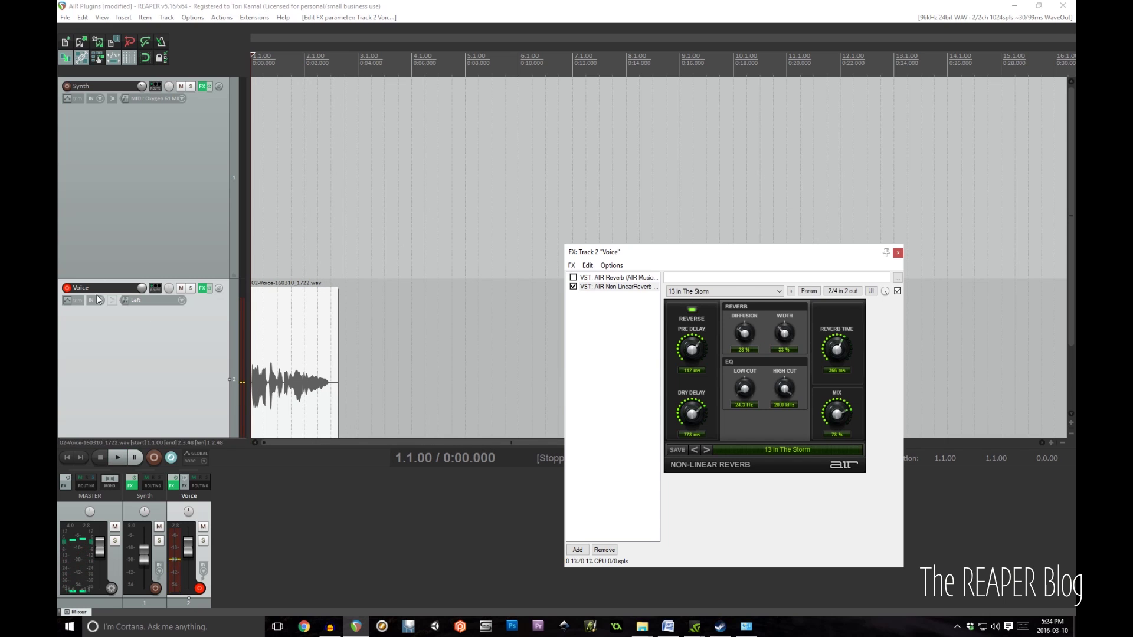
pyautogui.click(243, 304)
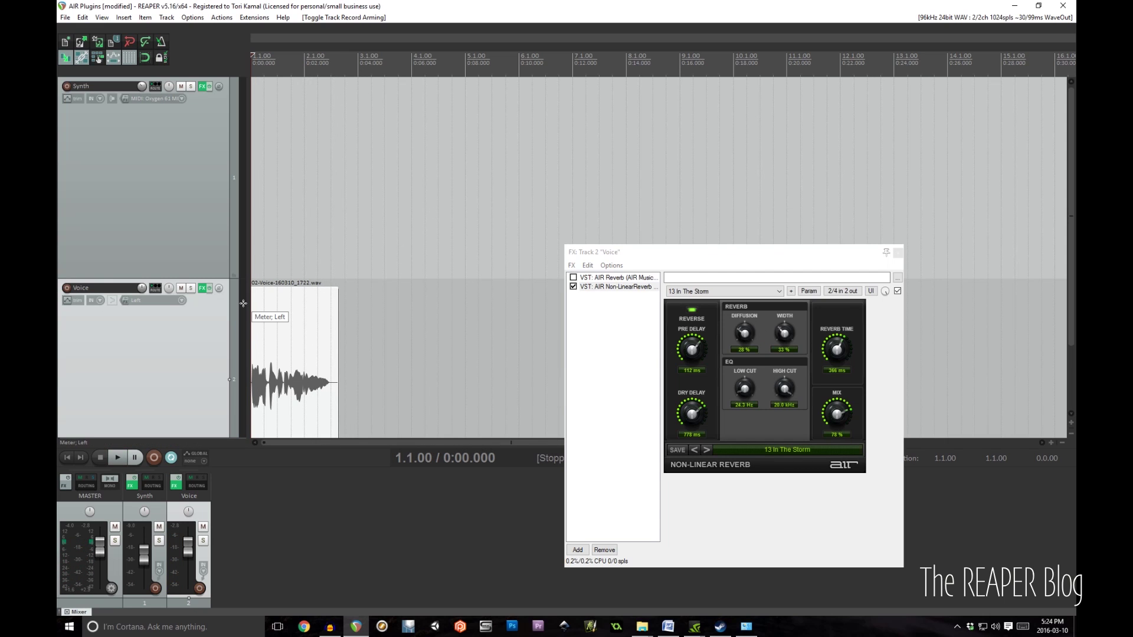